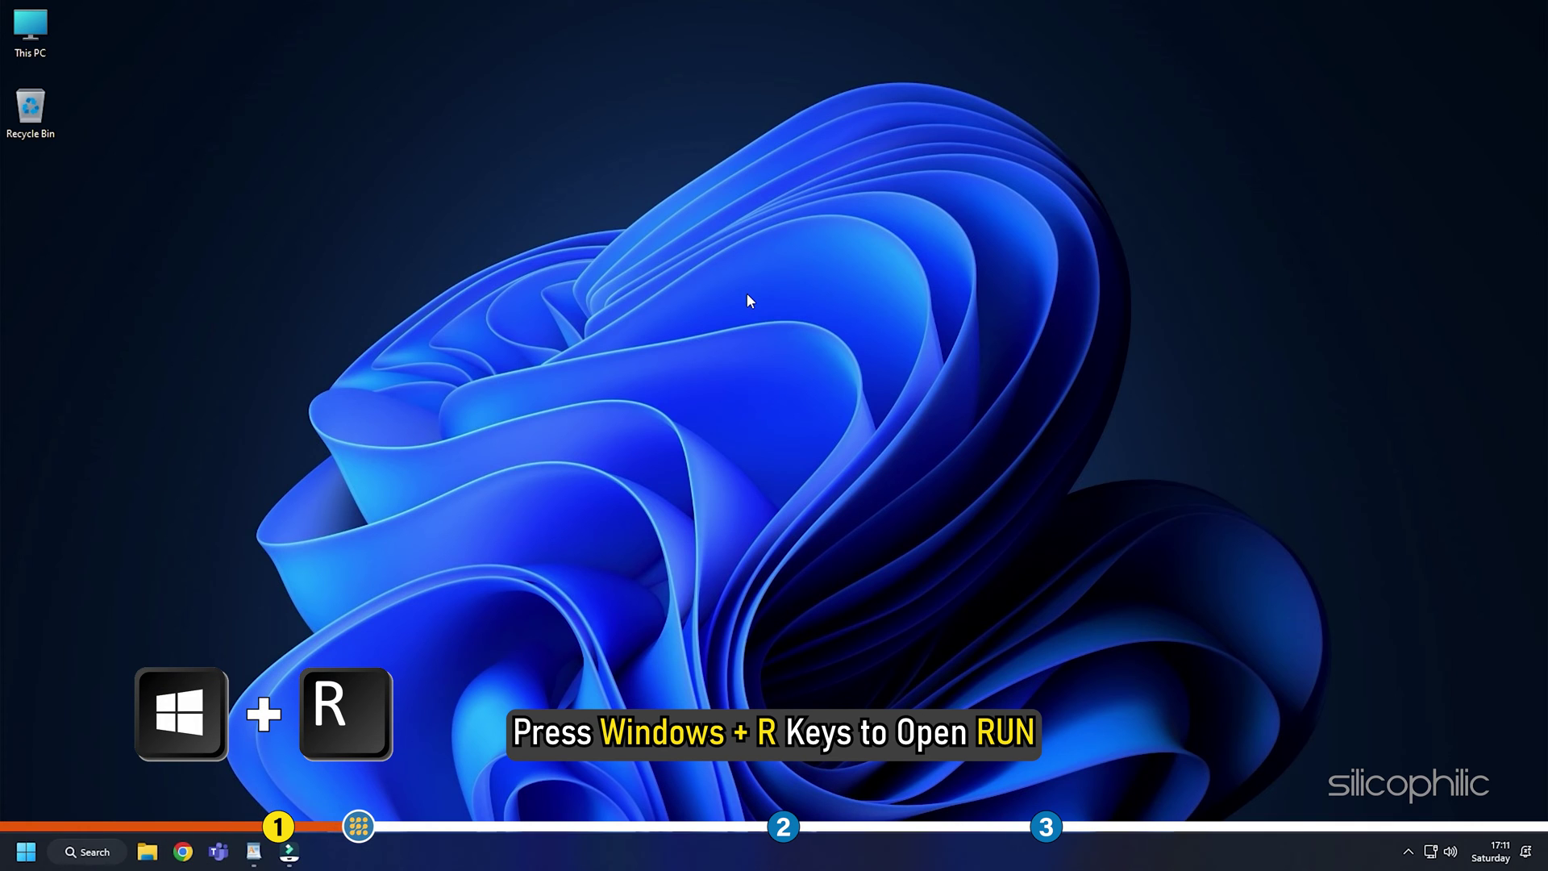
# Launch DiskPart from the Run box and list disks, showing the 28 GB Disk 2.
pyautogui.press('super+r')
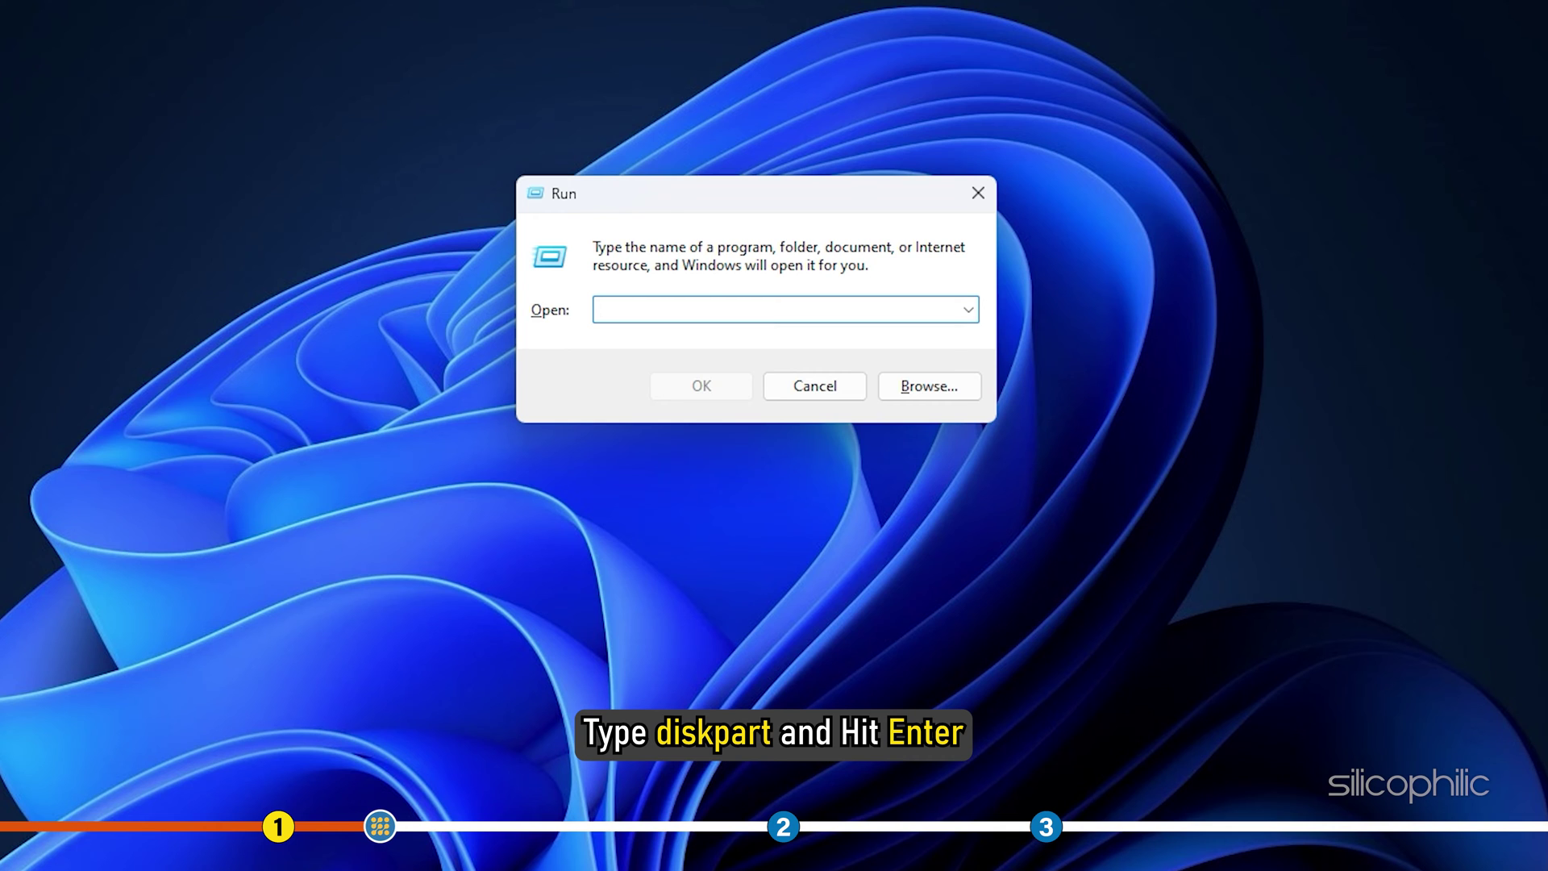
pyautogui.write('diskpa')
pyautogui.click(663, 332)
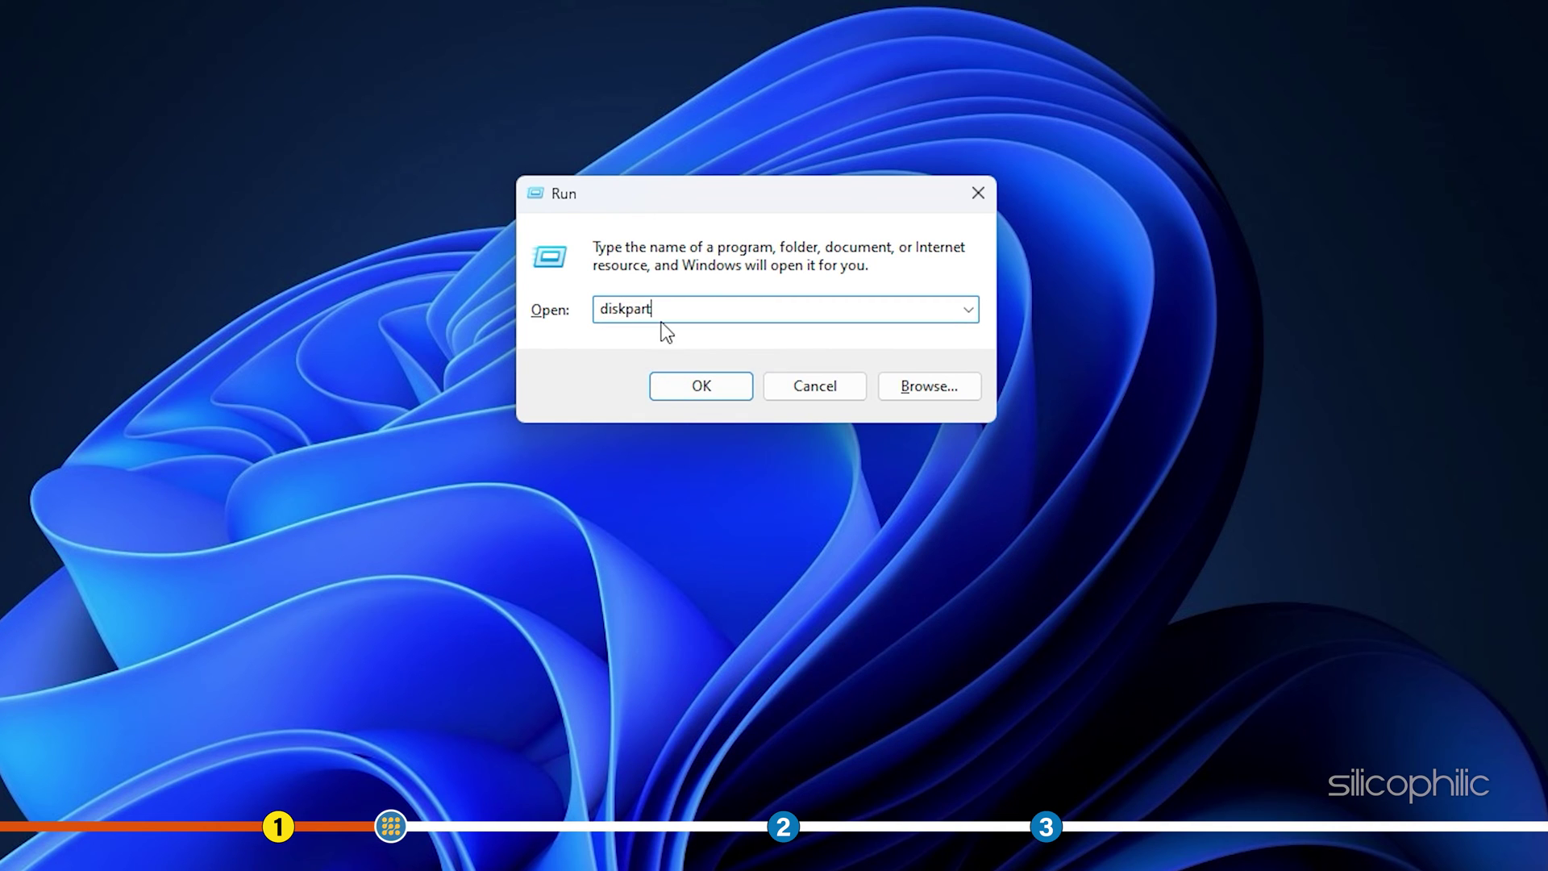
pyautogui.press('Return')
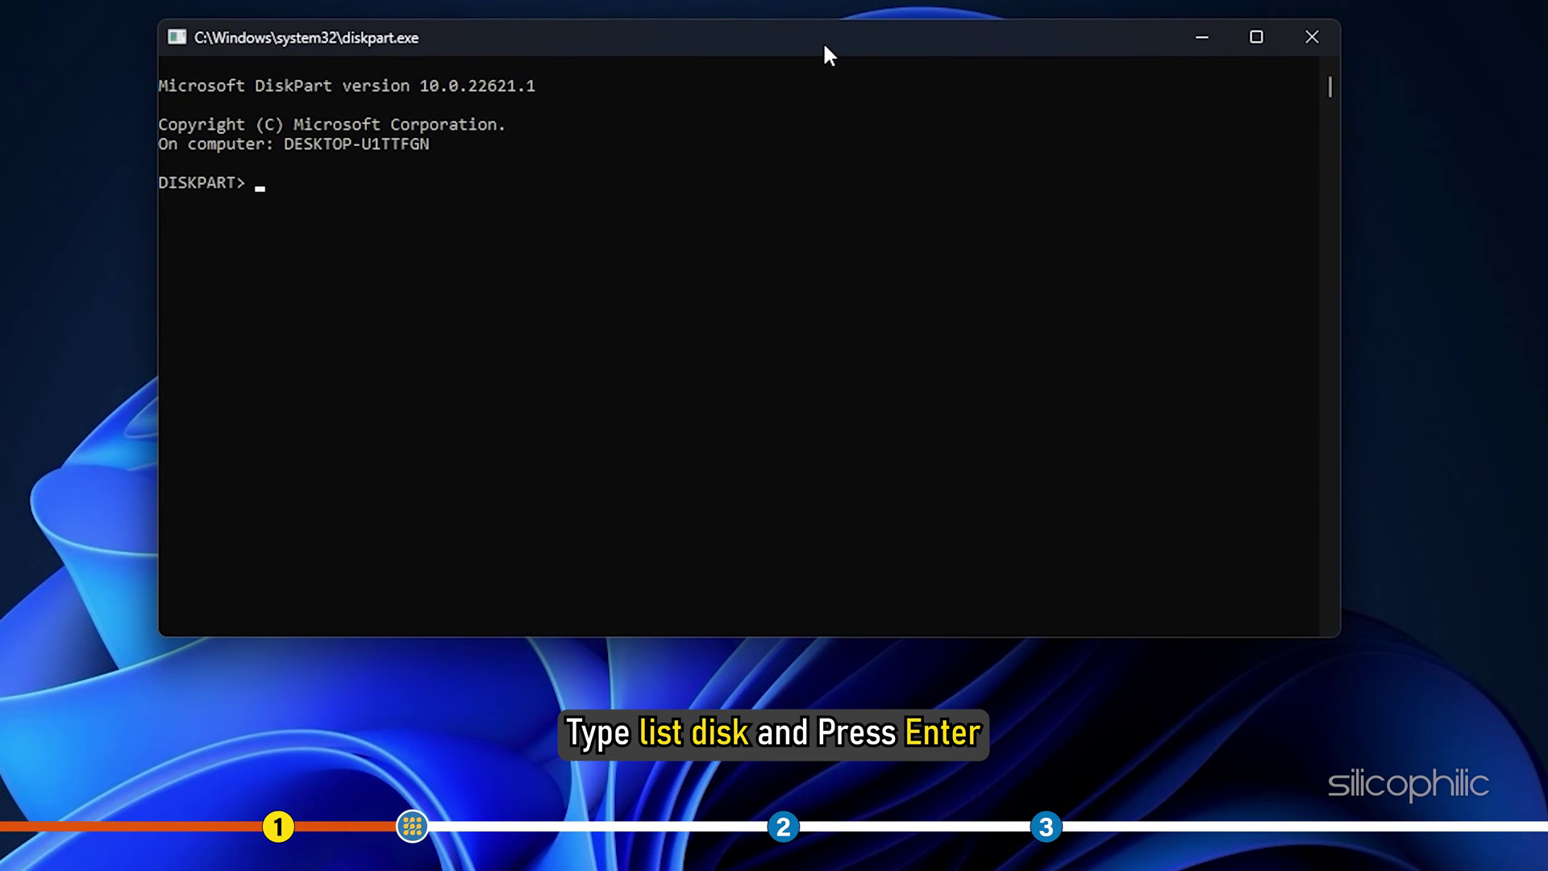
pyautogui.write('lis')
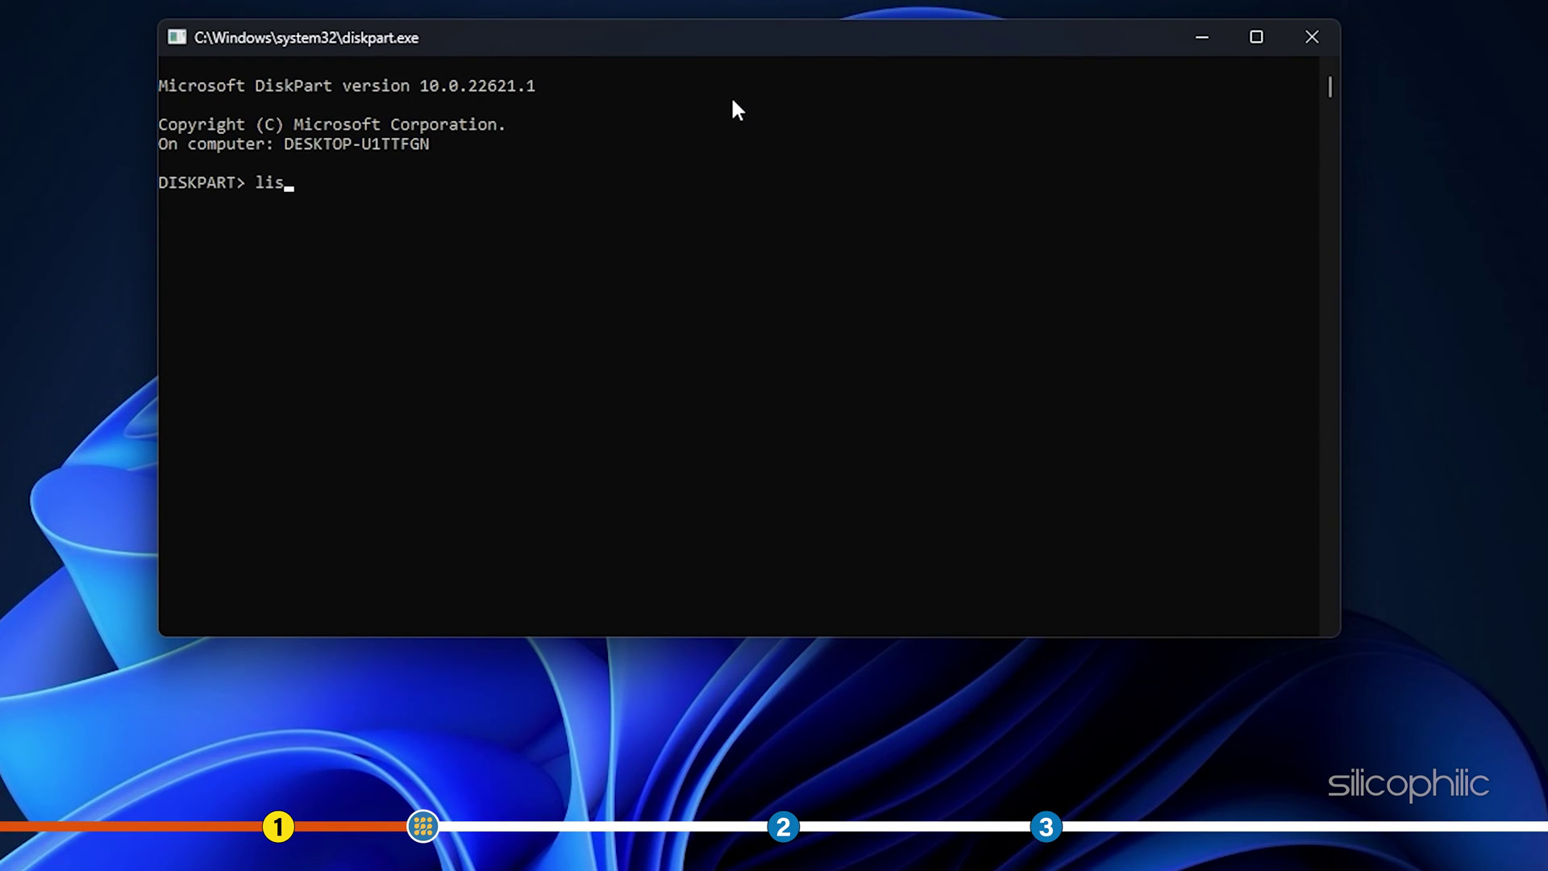
pyautogui.write('t dis')
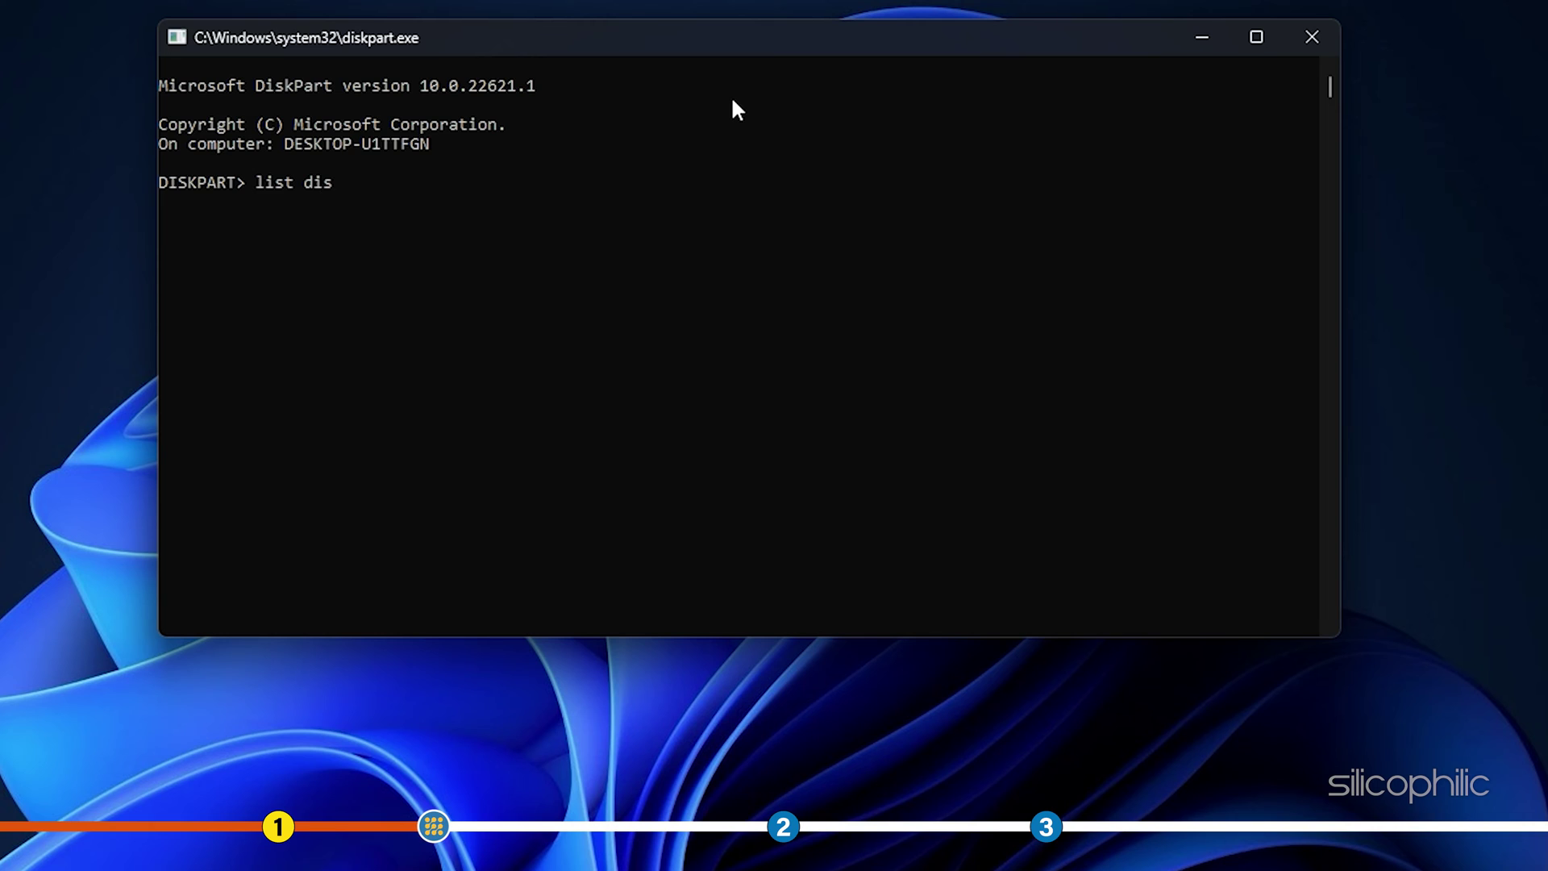
pyautogui.write('k')
pyautogui.press('Return')
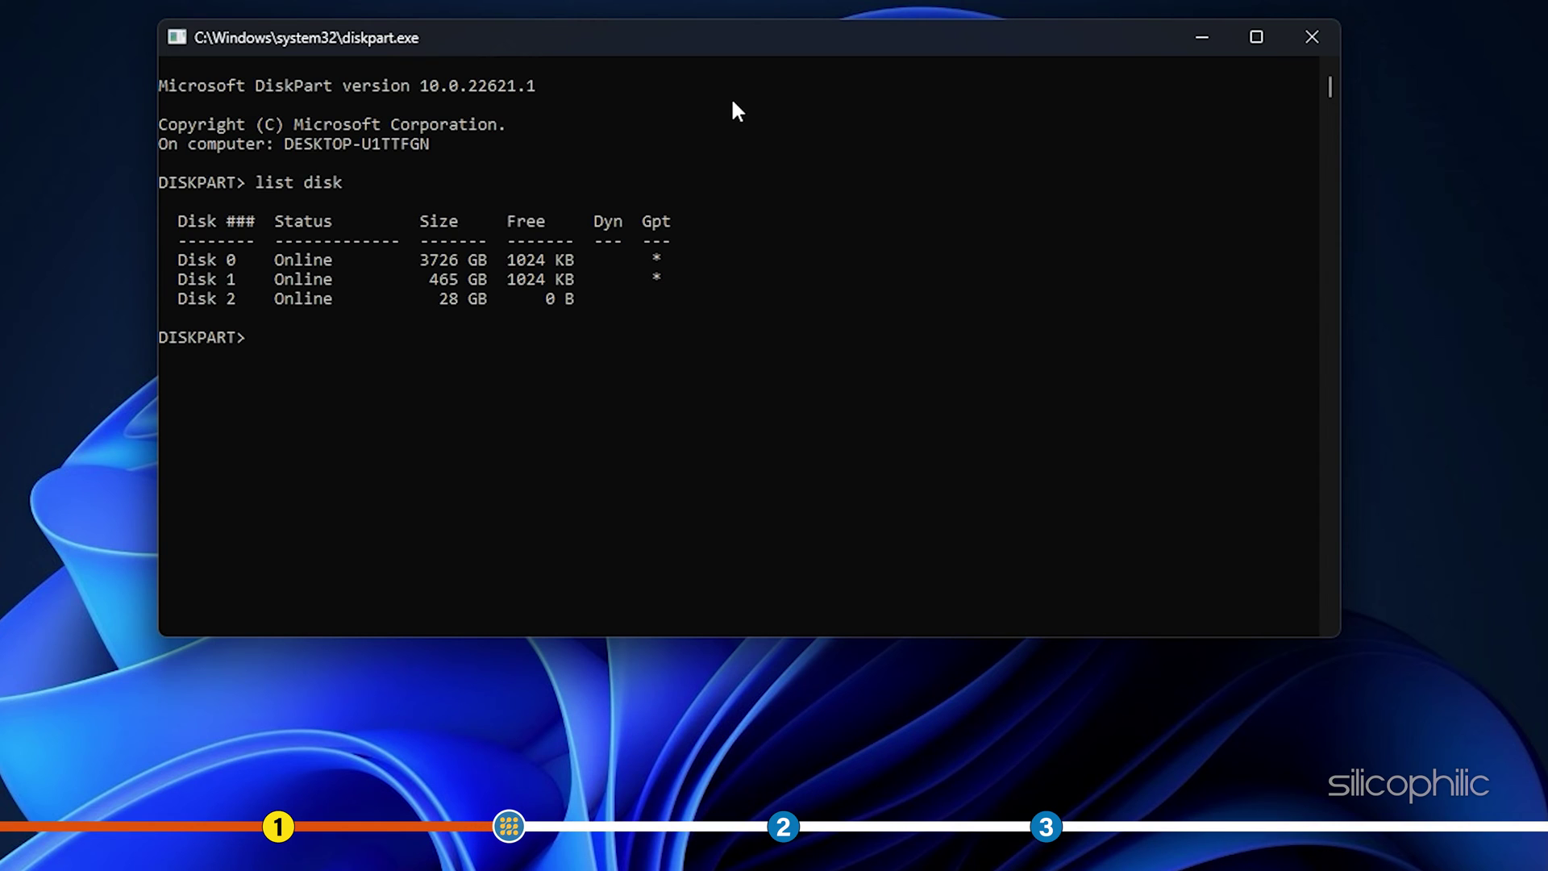
# Select Disk 2 and clean it, erasing everything on the drive.
pyautogui.write('select disk 2')
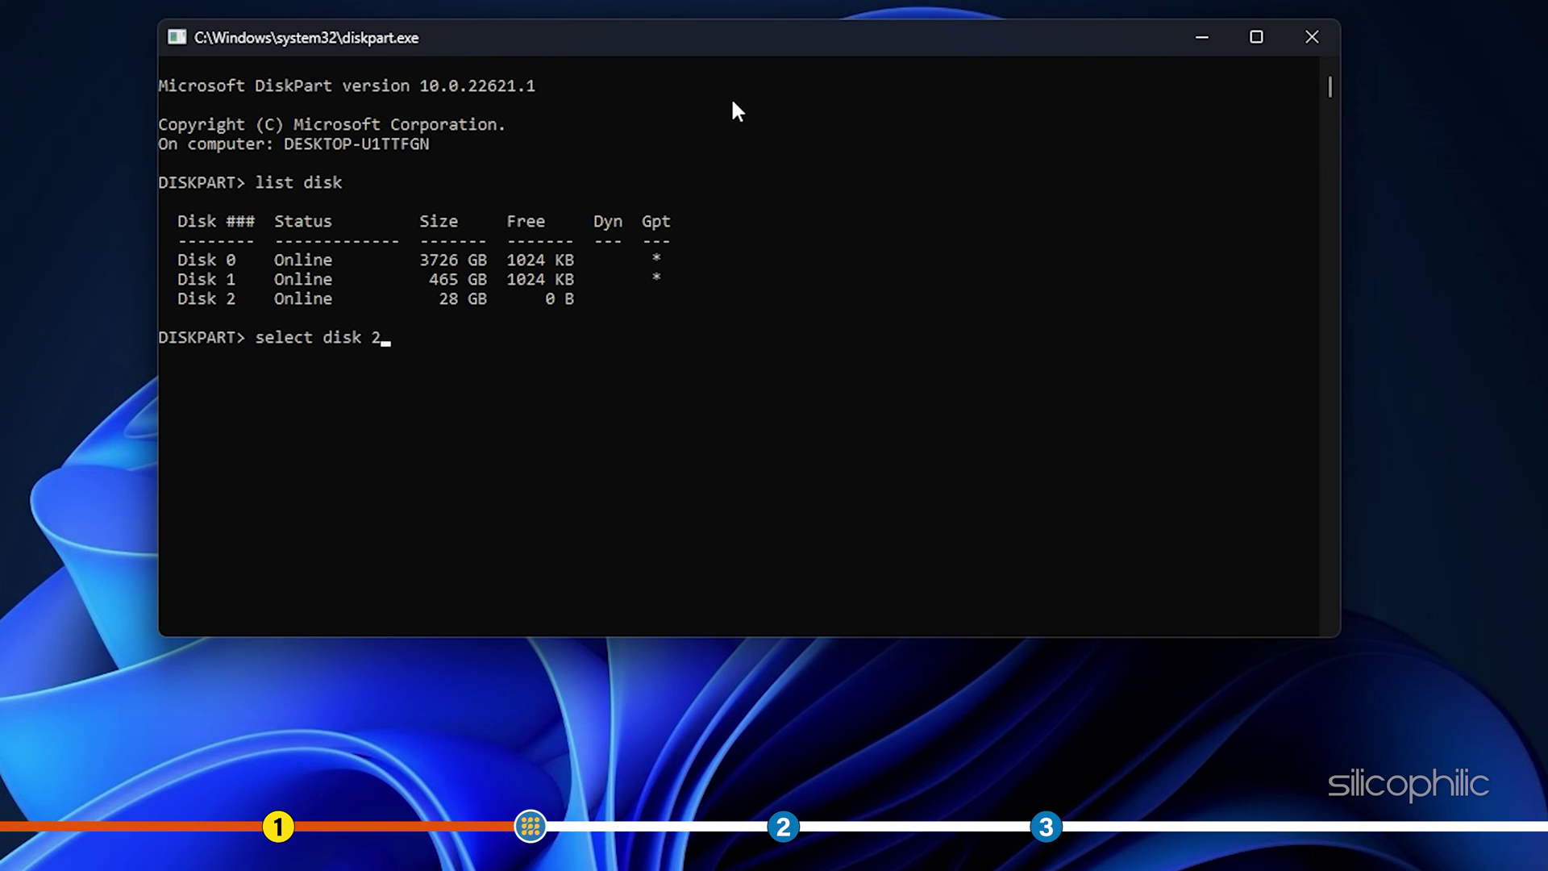
pyautogui.press('Return')
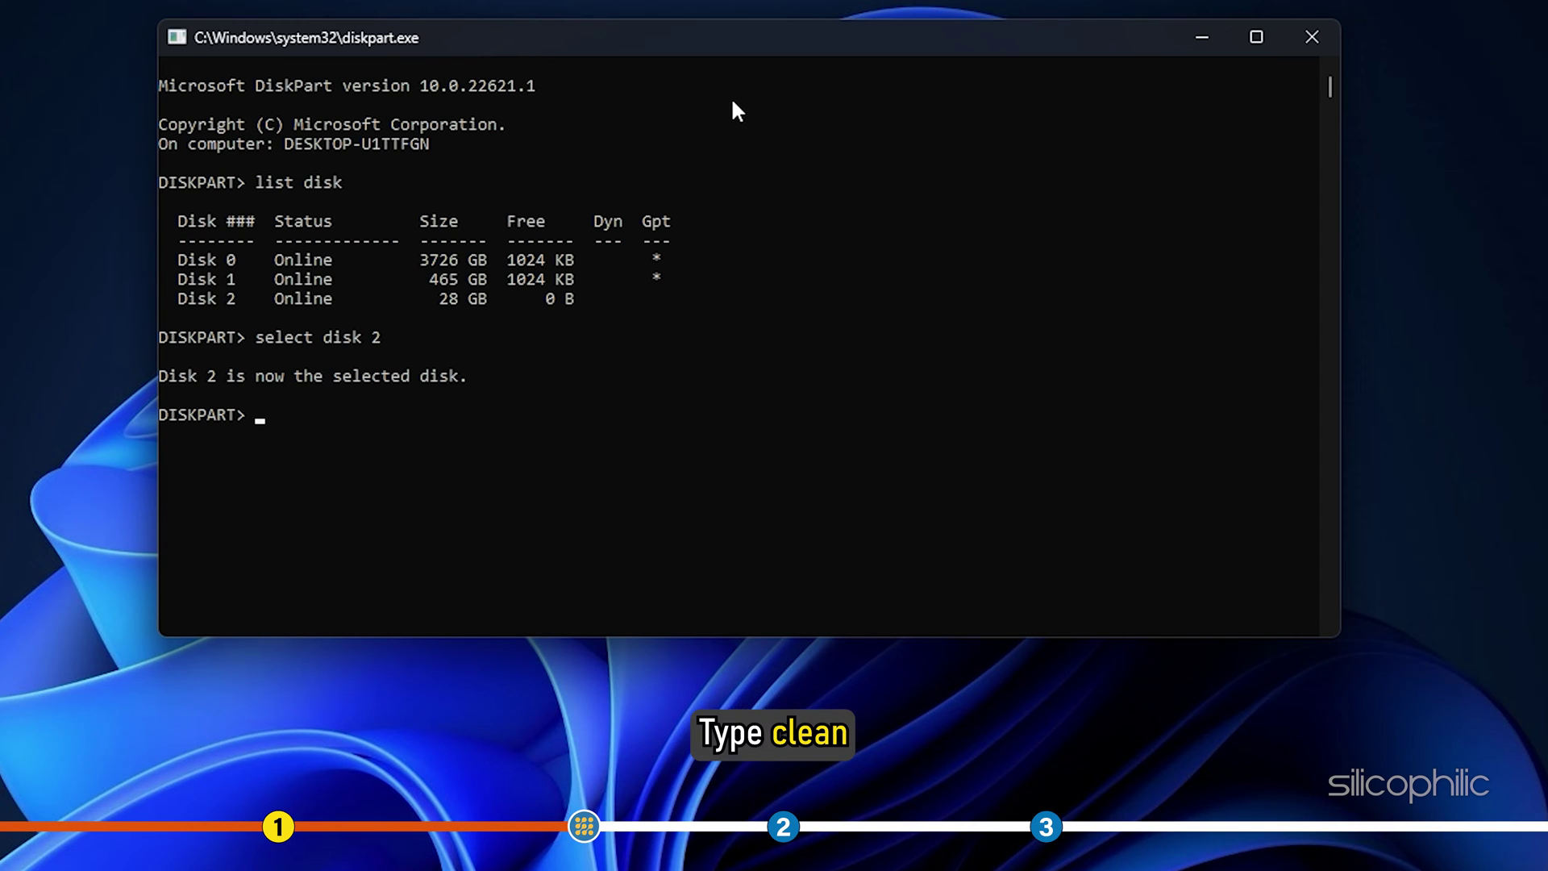
pyautogui.write('clean')
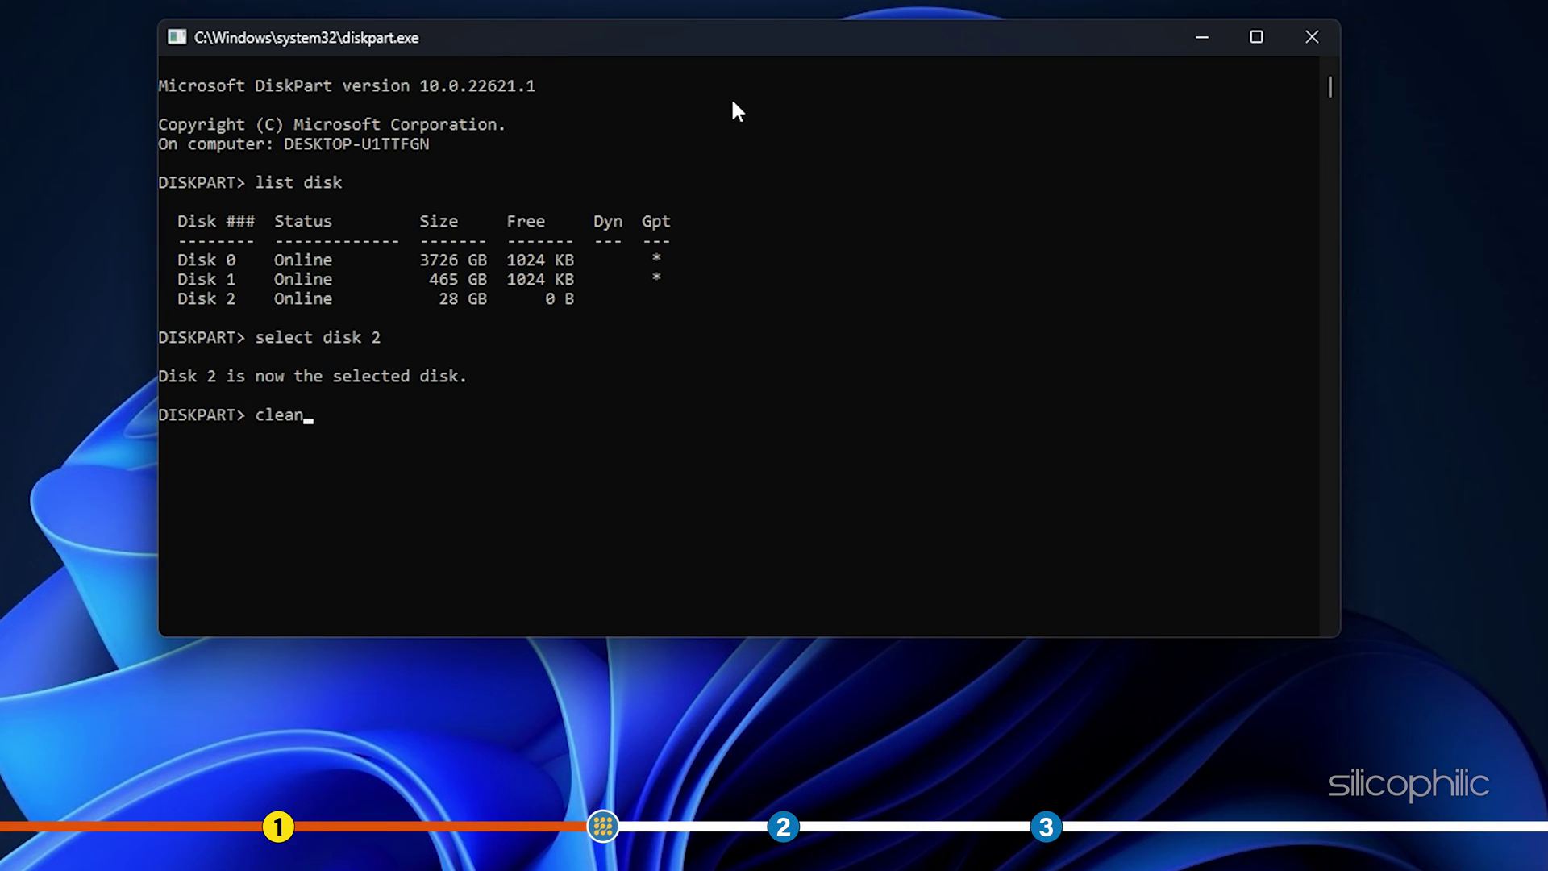
pyautogui.press('Return')
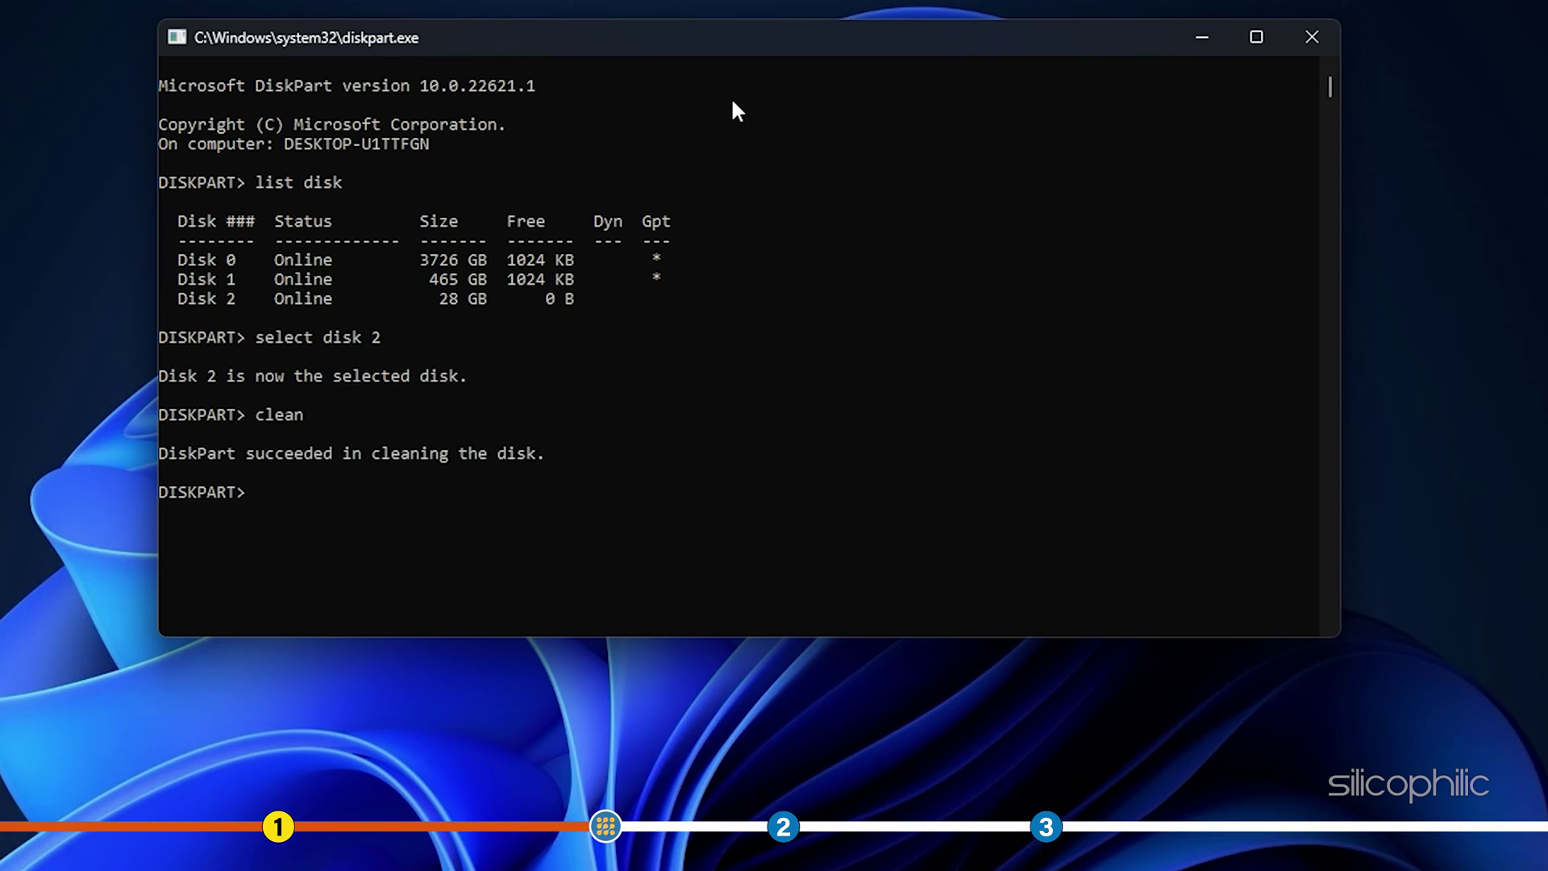
# Create a primary partition on Disk 2 and format it as FAT32.
pyautogui.write('create par')
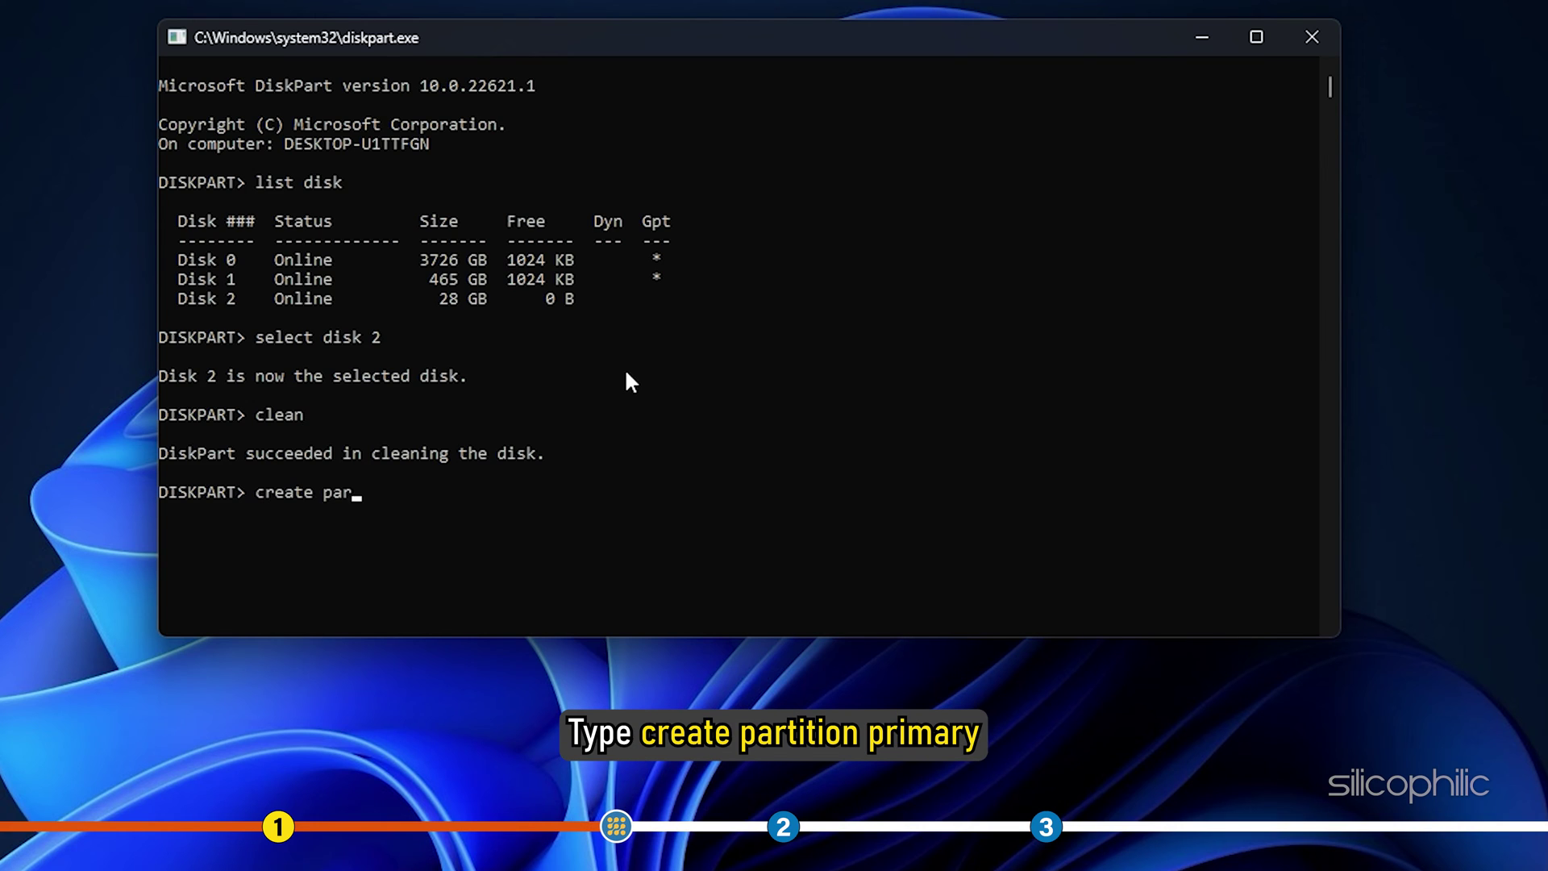
pyautogui.write('tition primary')
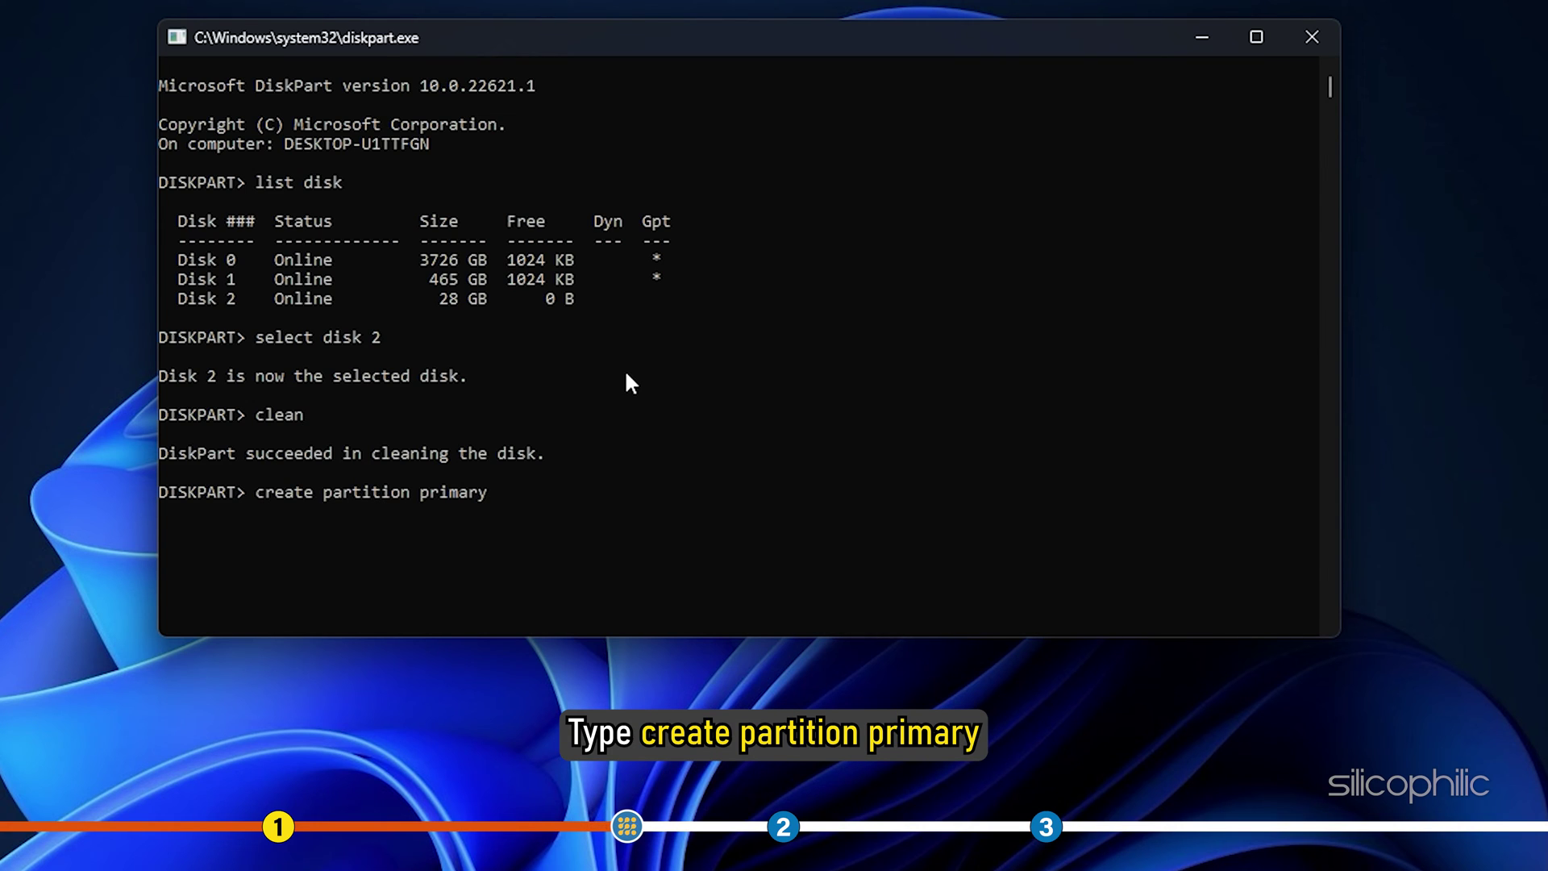
pyautogui.press('Return')
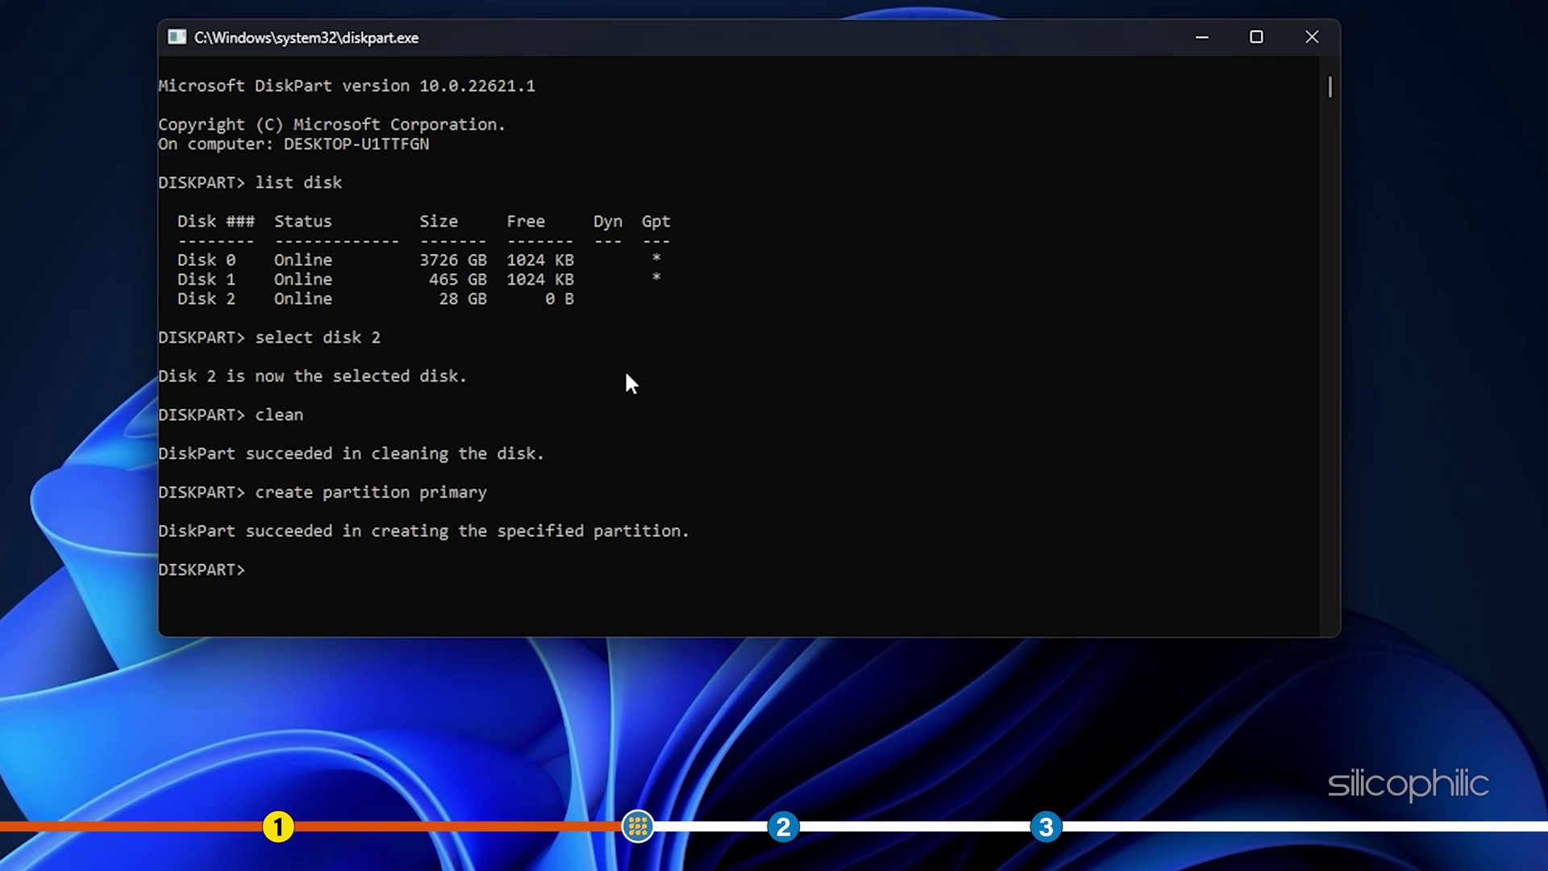
pyautogui.write('format fs')
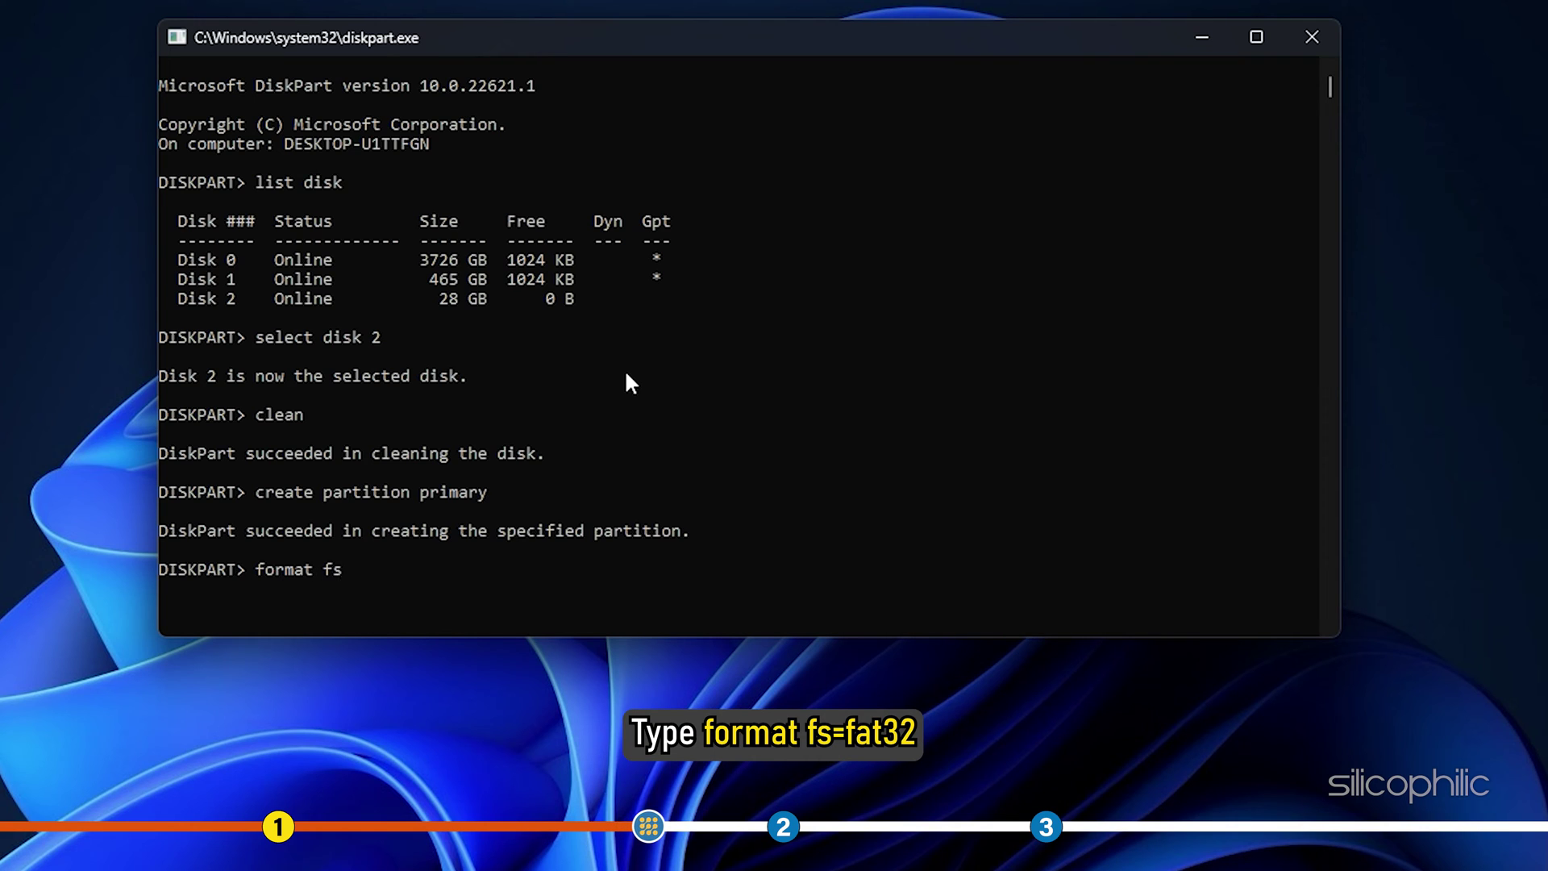
pyautogui.write('=fat32')
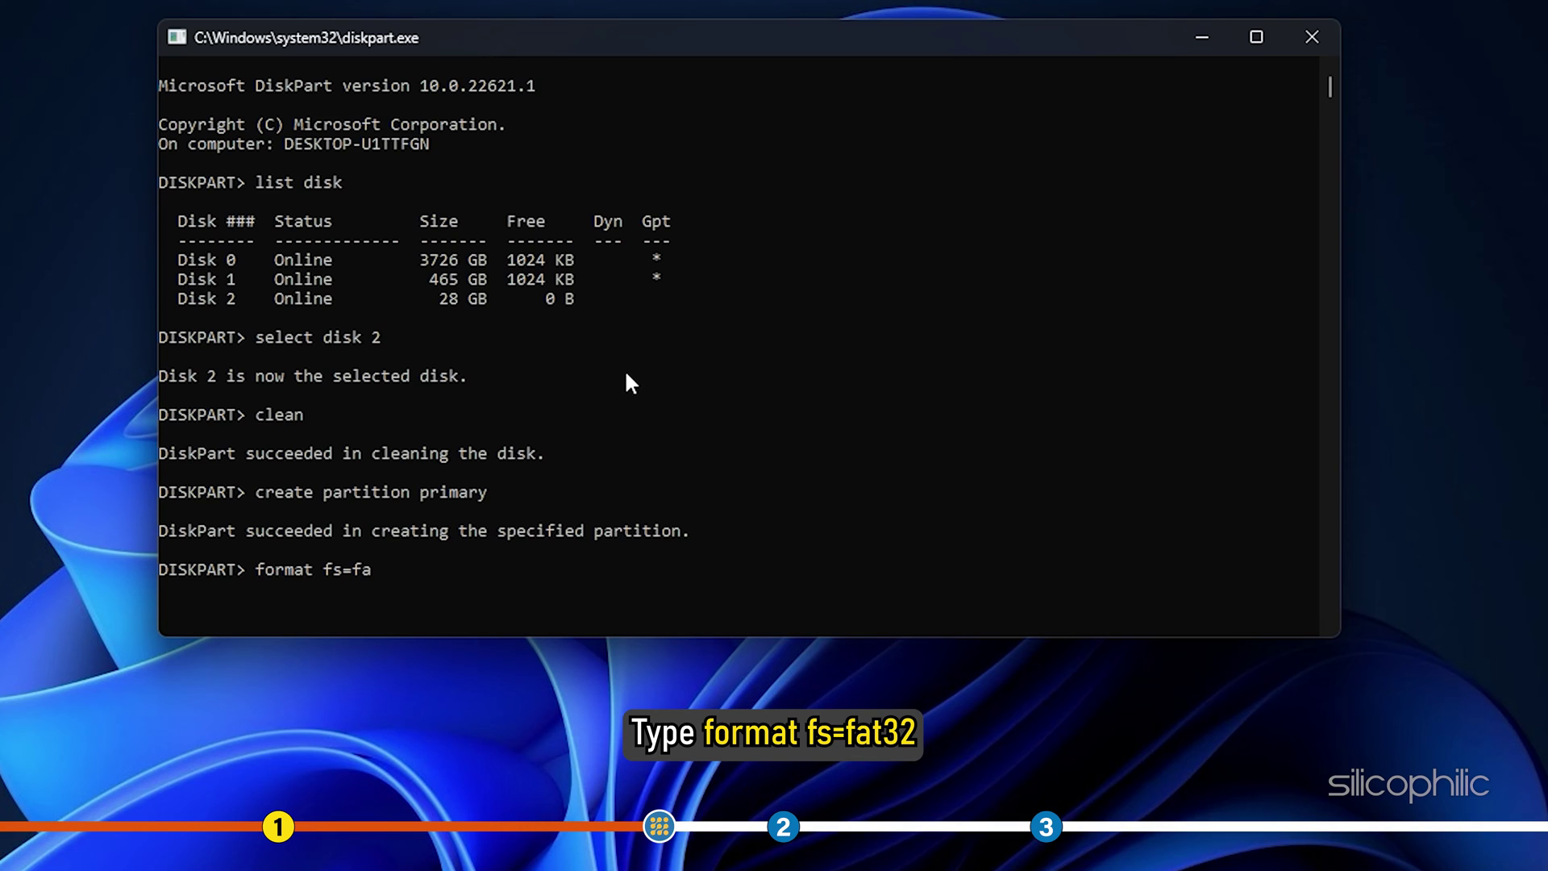
pyautogui.press('Return')
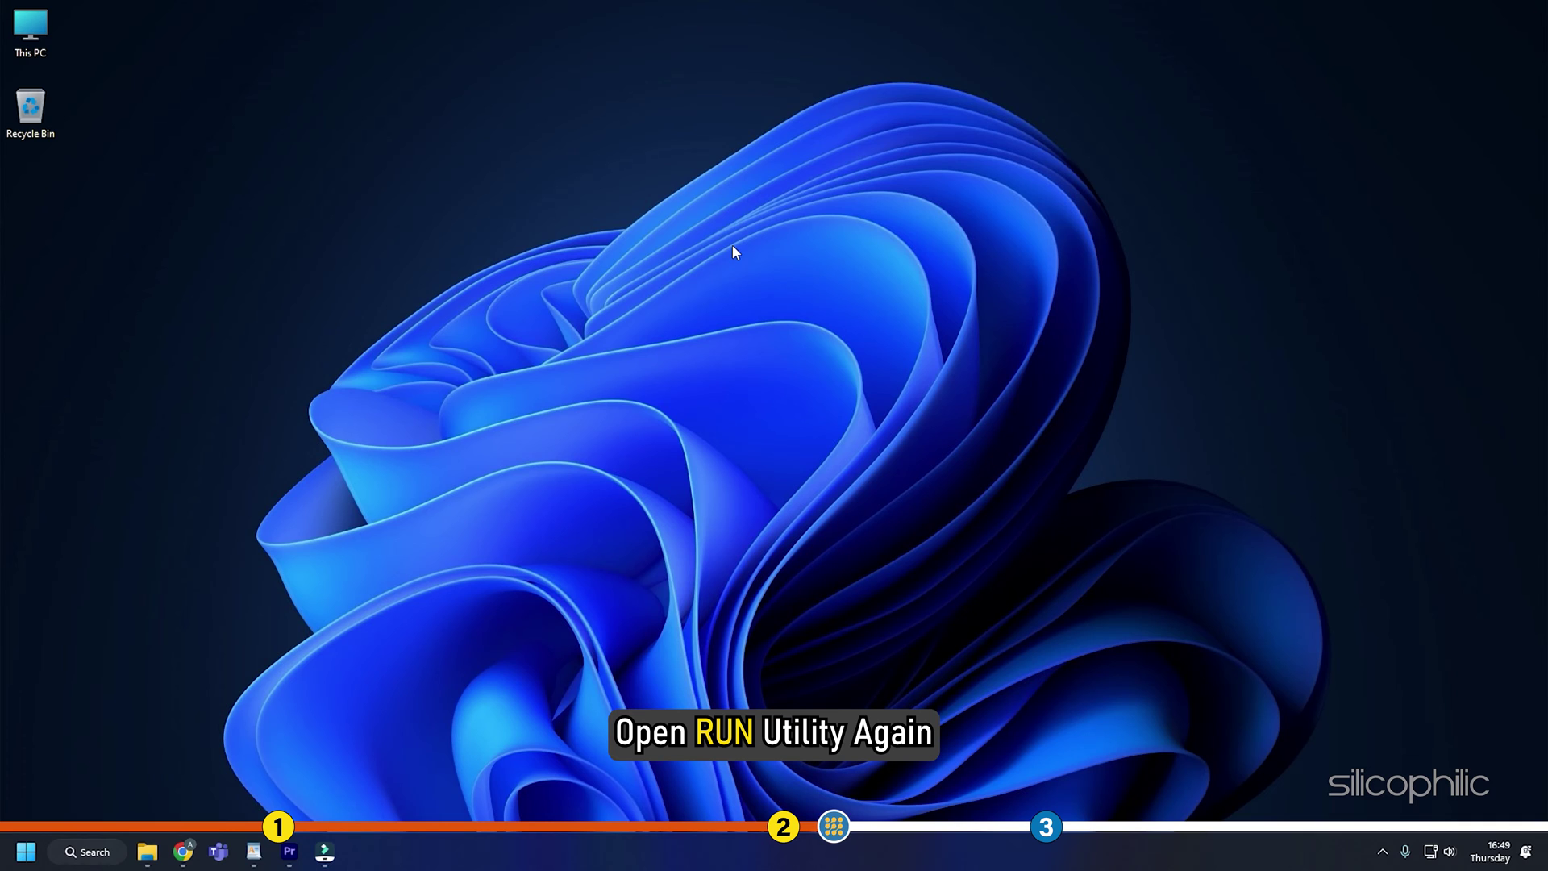
# Launch Computer Management with compmgmt.msc and expand its Storage node.
pyautogui.press('super+r')
pyautogui.write('compmgmt.msc')
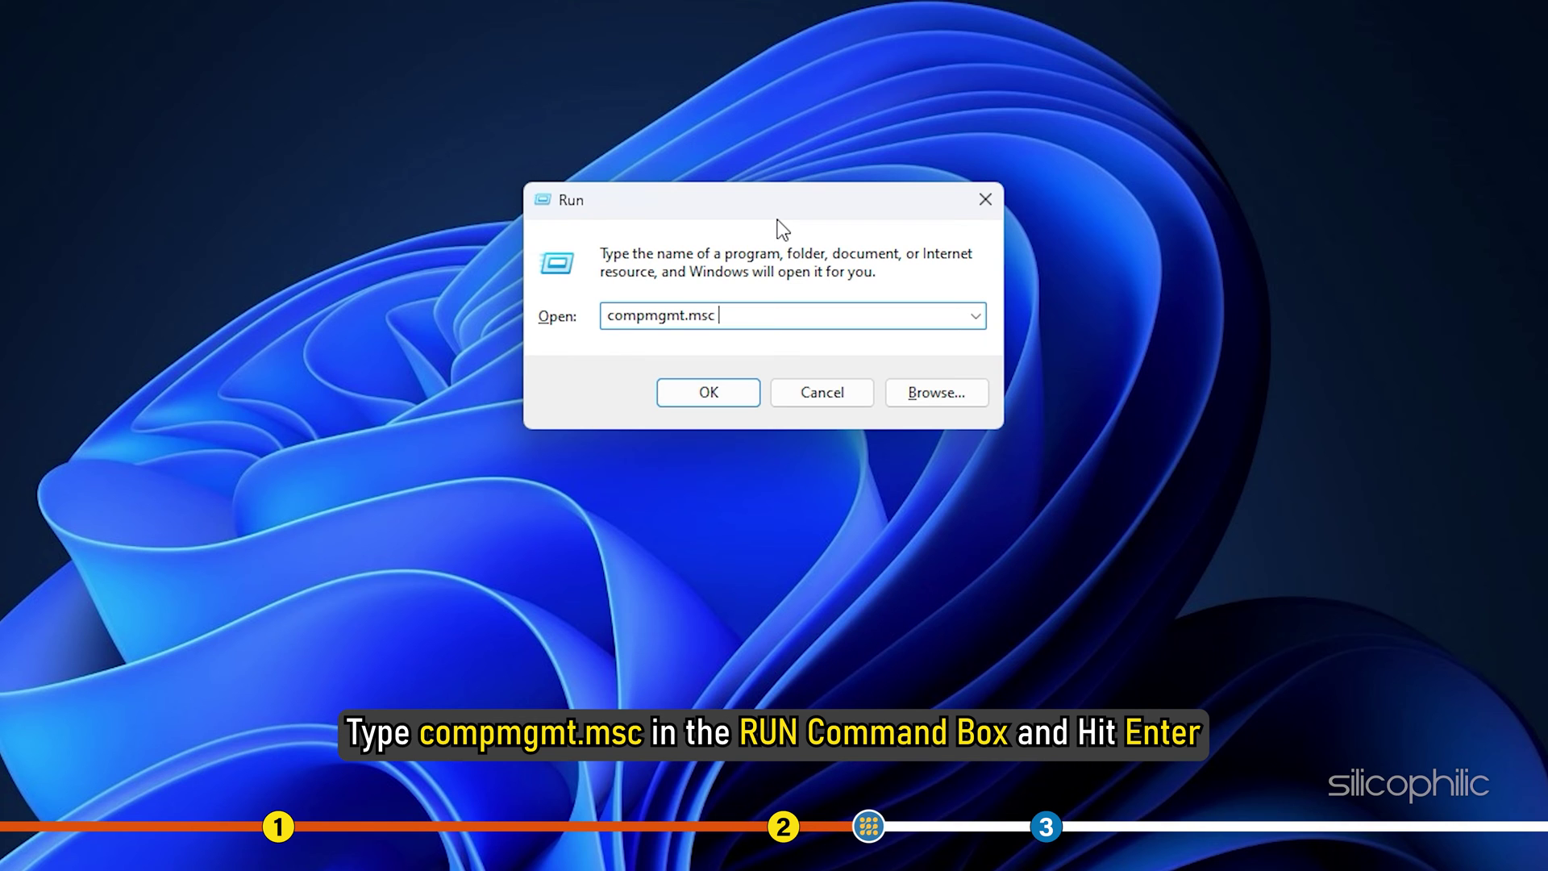
pyautogui.press('Return')
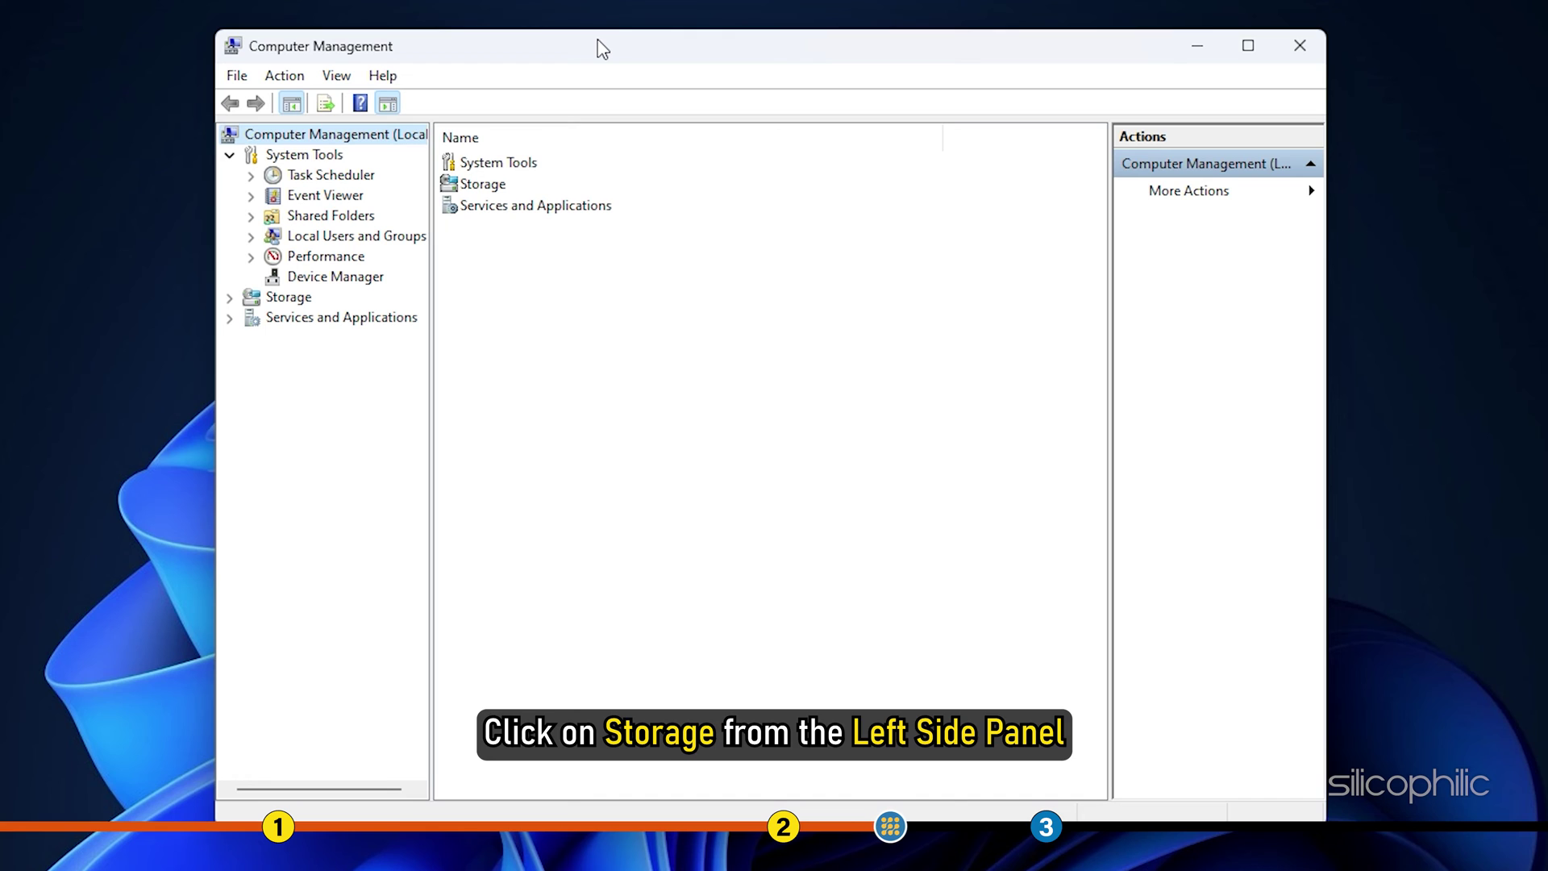
pyautogui.click(312, 300)
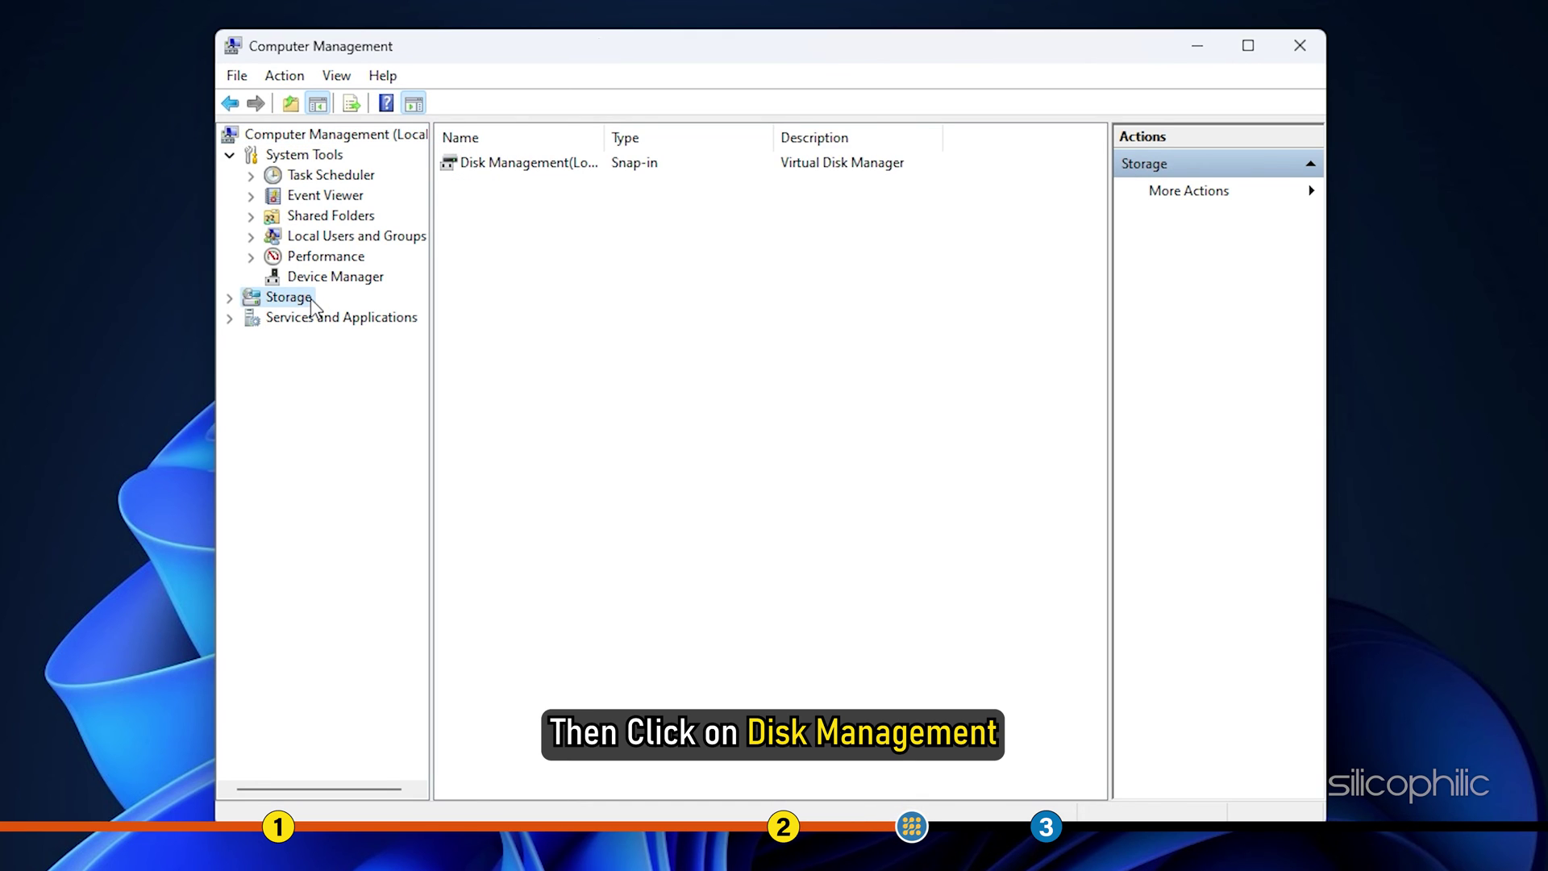
# In Disk Management, quick-format the F: volume as FAT32 and confirm the data-loss warning.
pyautogui.doubleClick(591, 167)
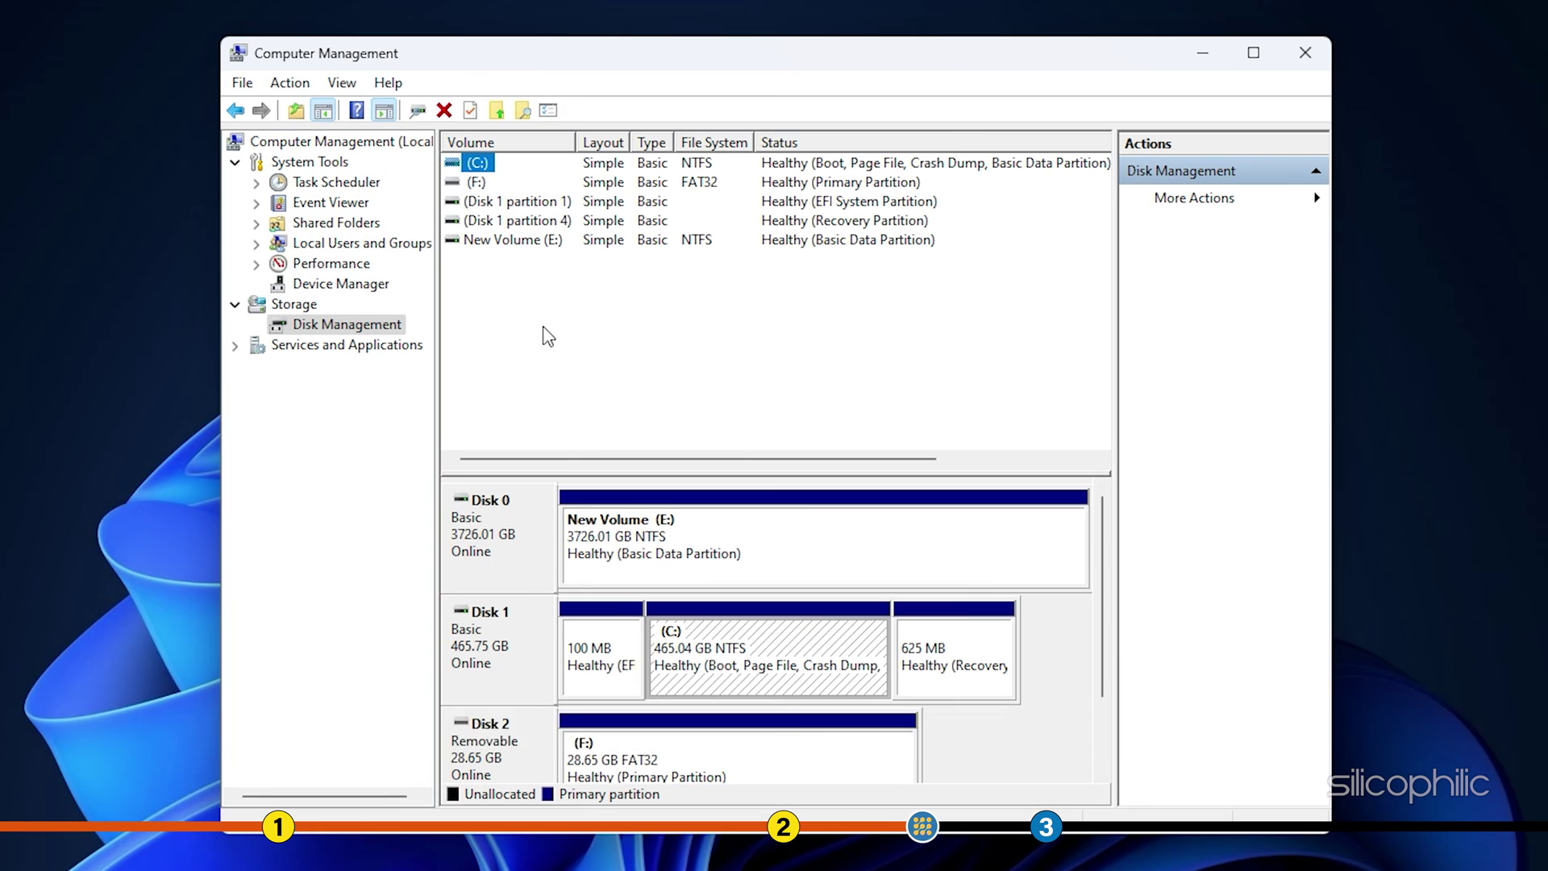
pyautogui.click(547, 336)
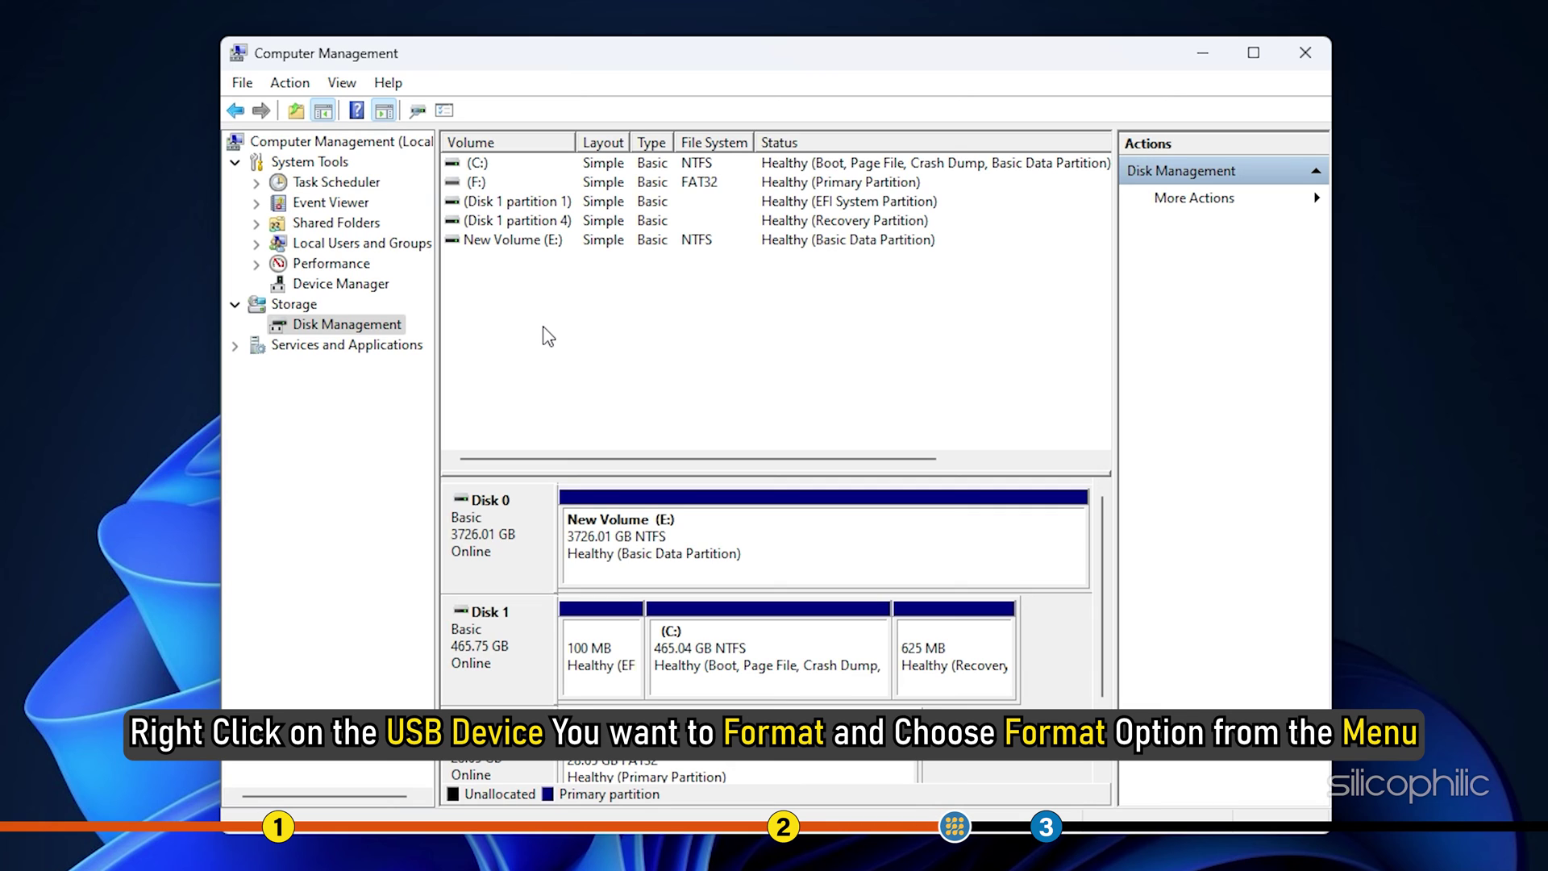
pyautogui.click(481, 183)
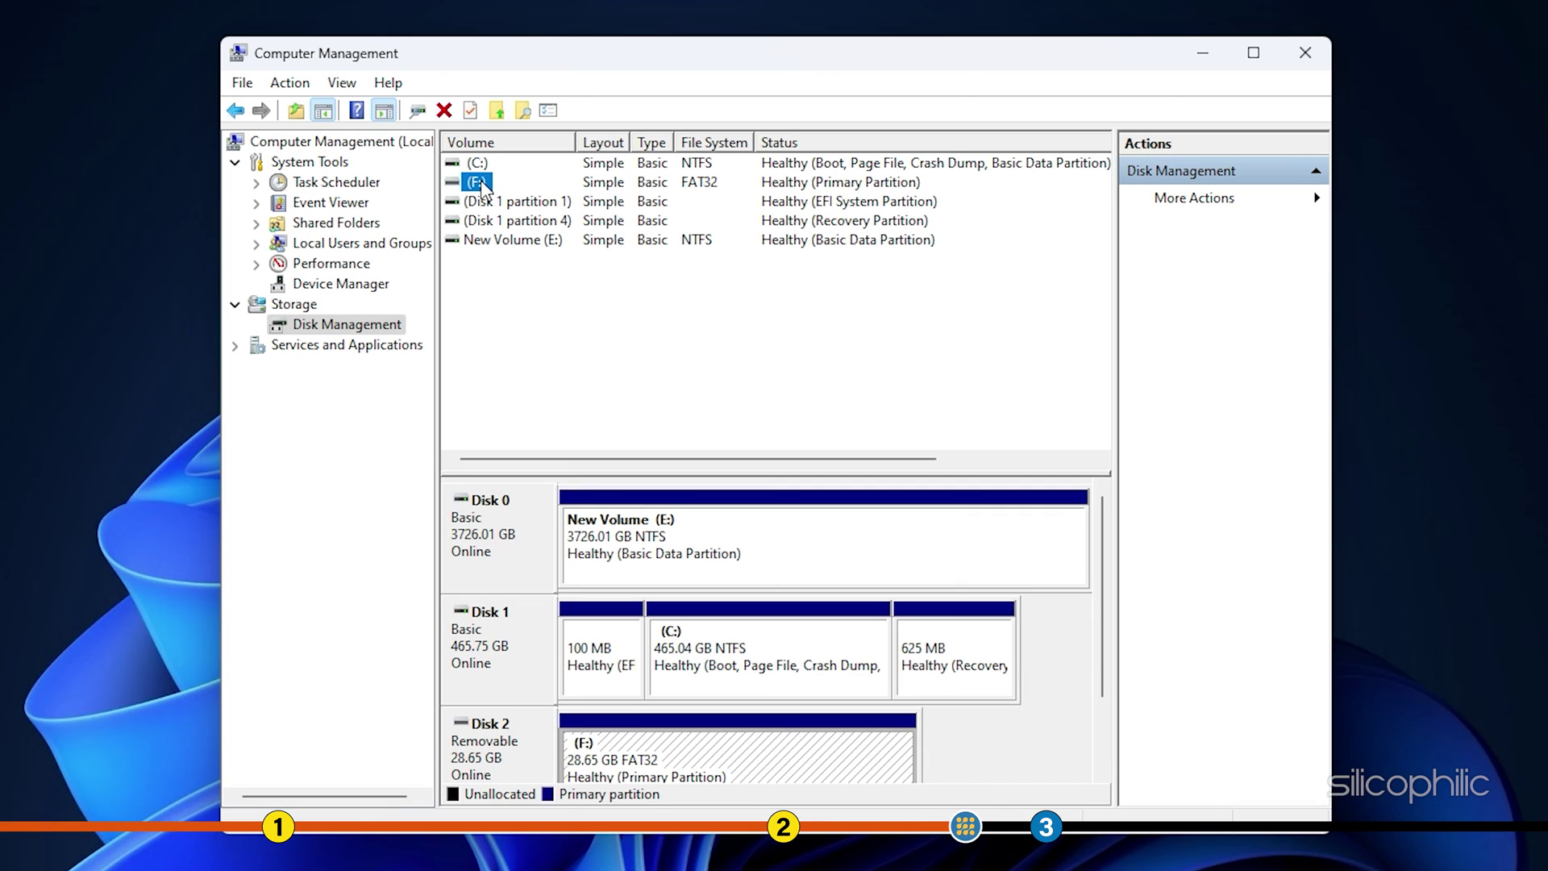
pyautogui.rightClick(482, 185)
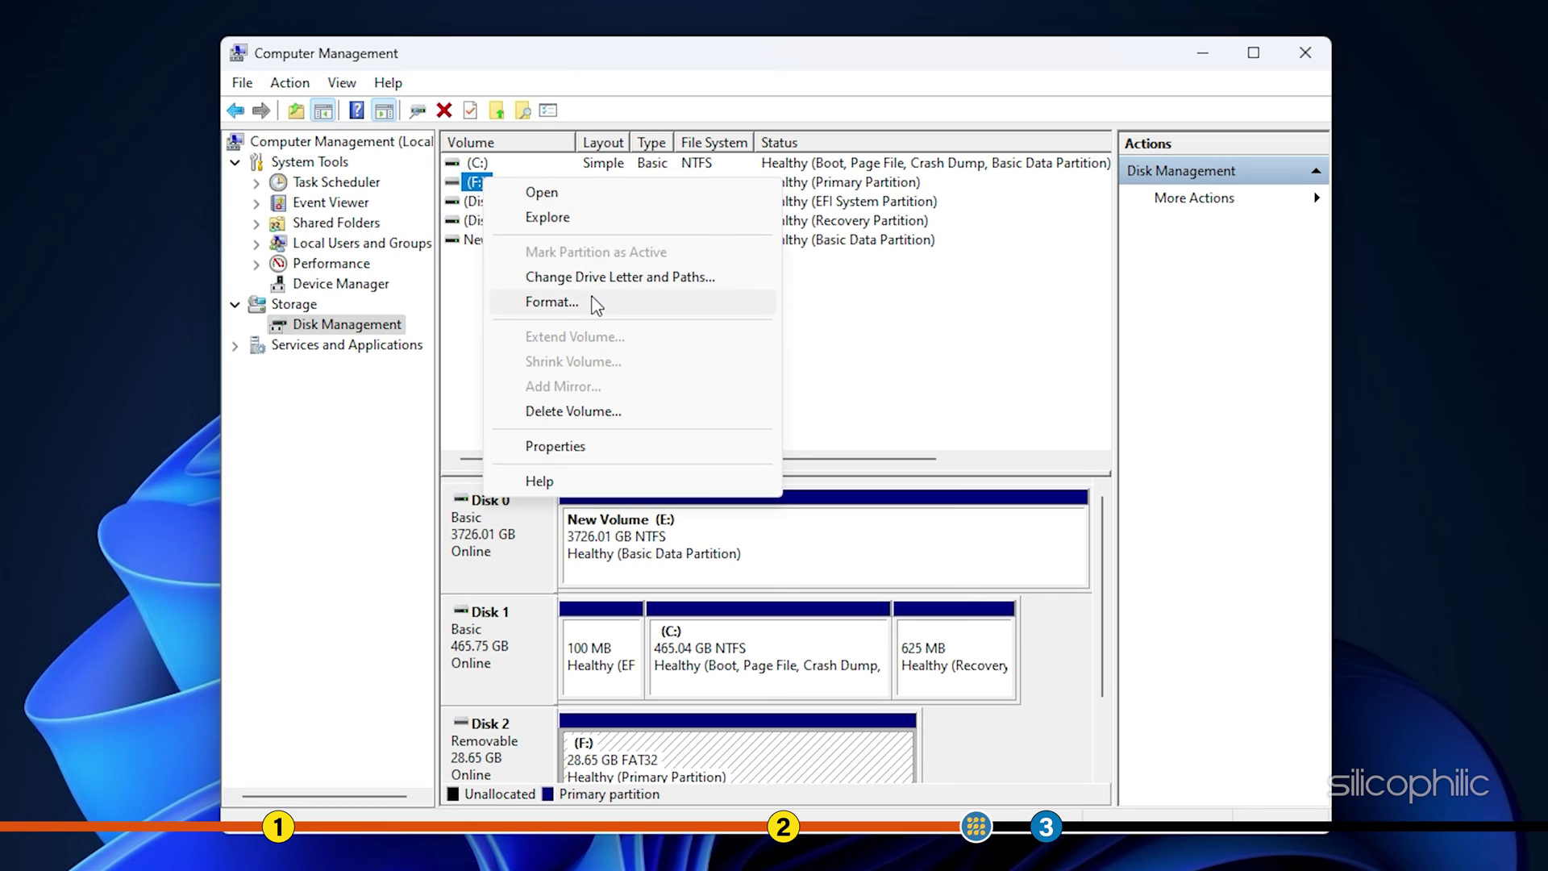
pyautogui.click(594, 302)
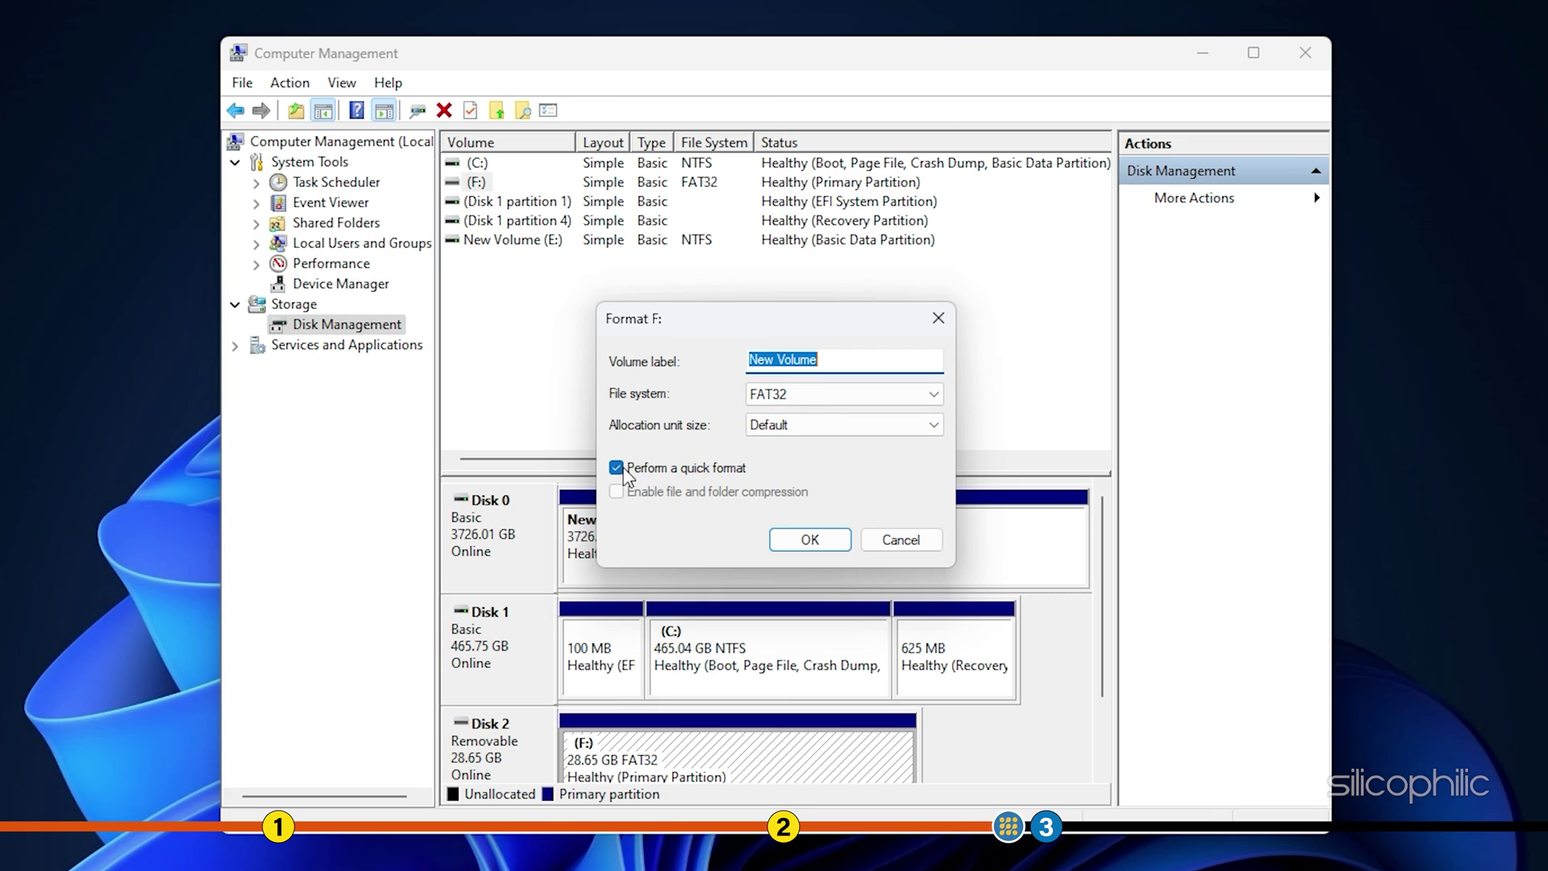
pyautogui.click(837, 543)
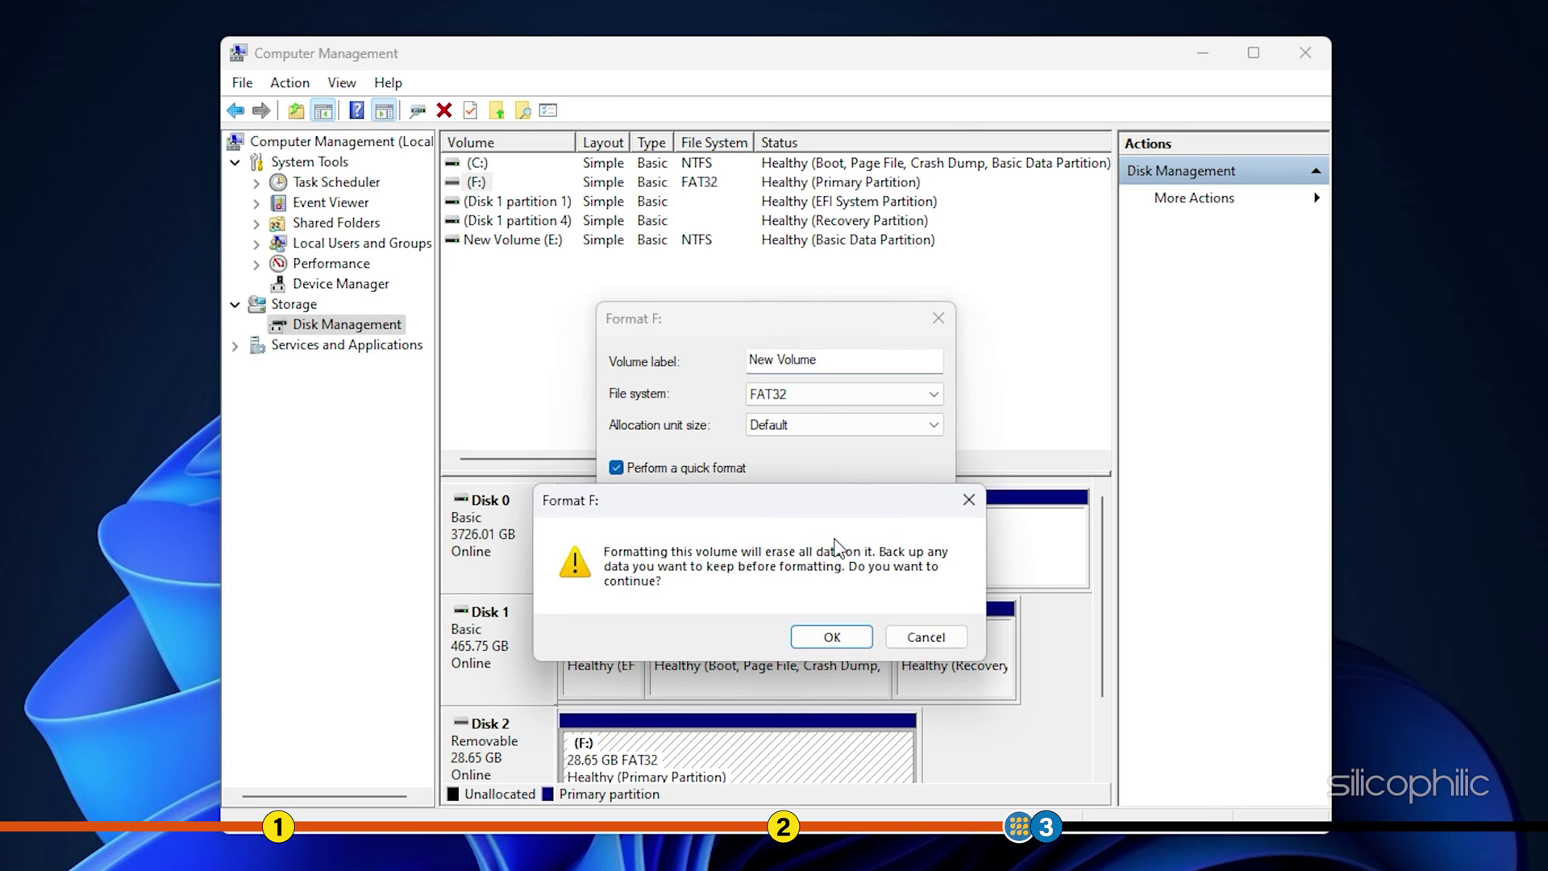
pyautogui.click(842, 638)
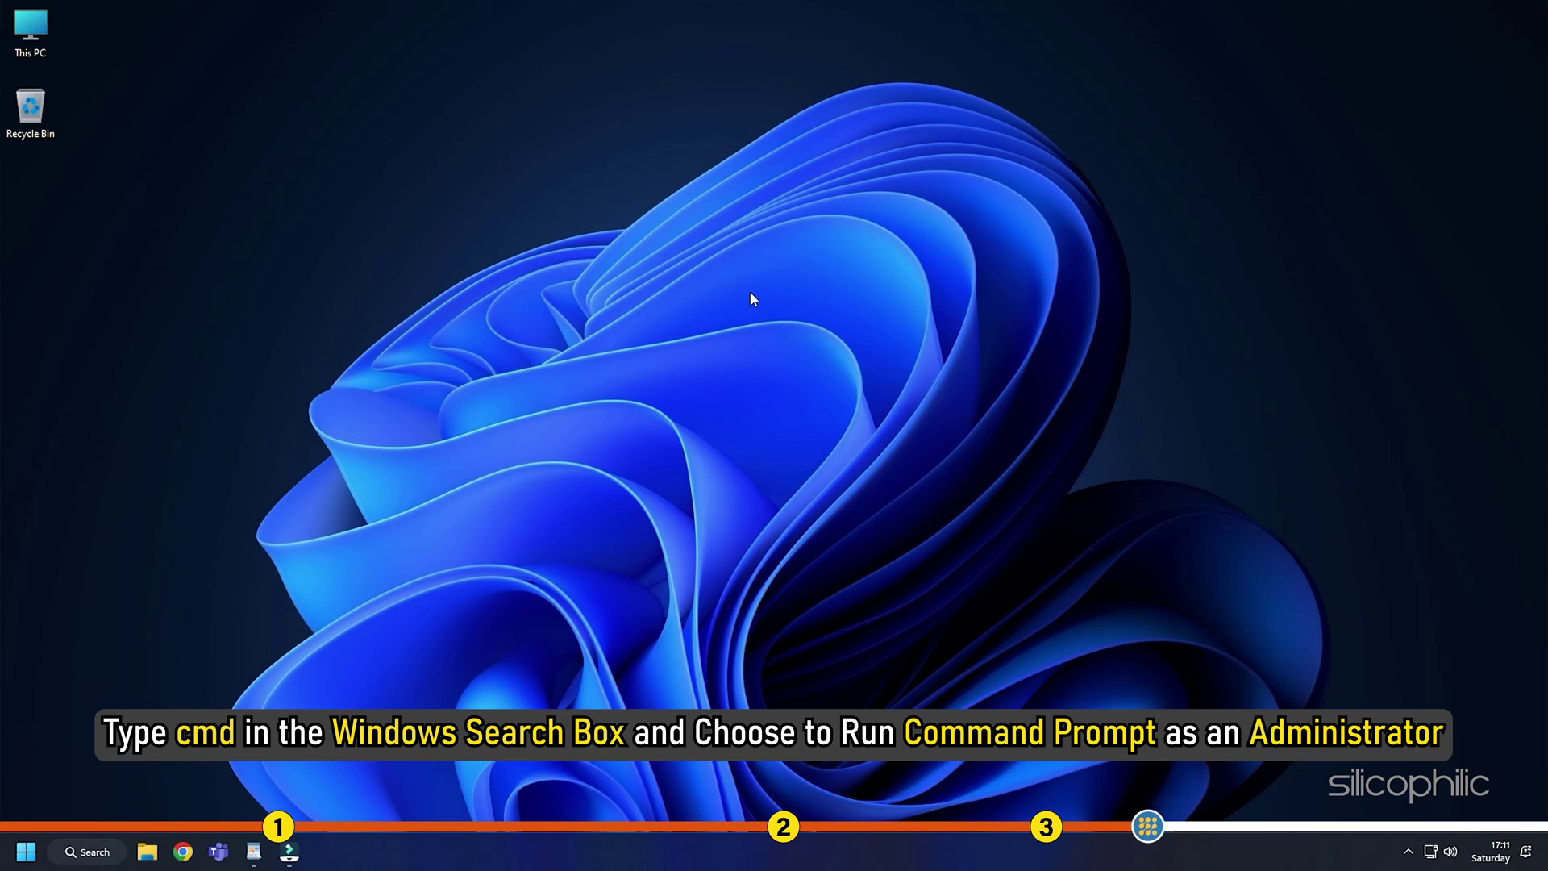
# Search for cmd and run Command Prompt as administrator.
pyautogui.click(58, 861)
pyautogui.write('cmd')
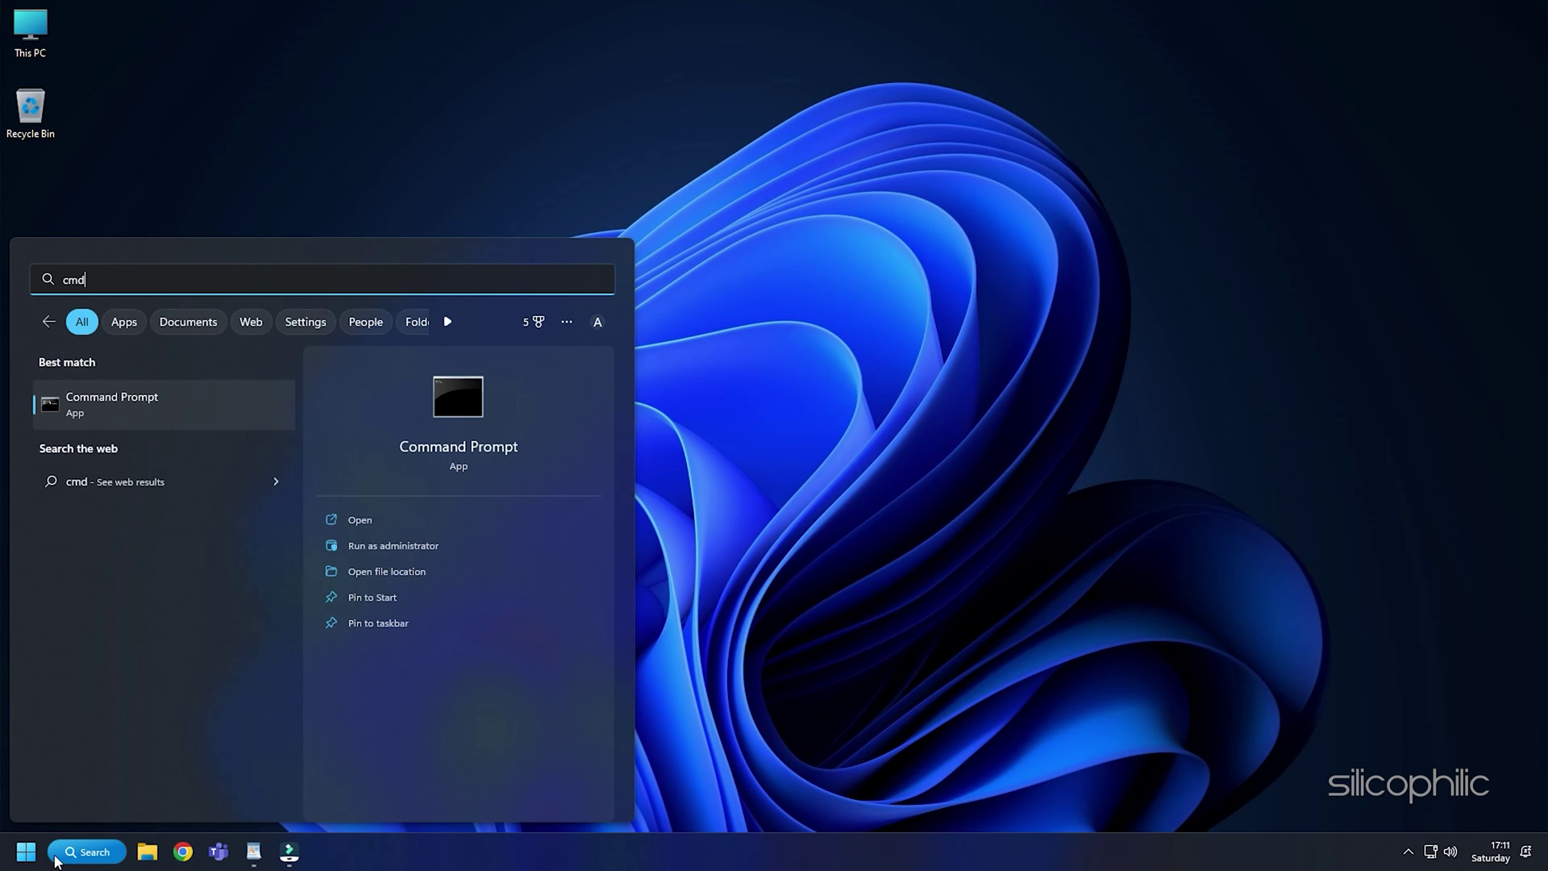
pyautogui.click(442, 545)
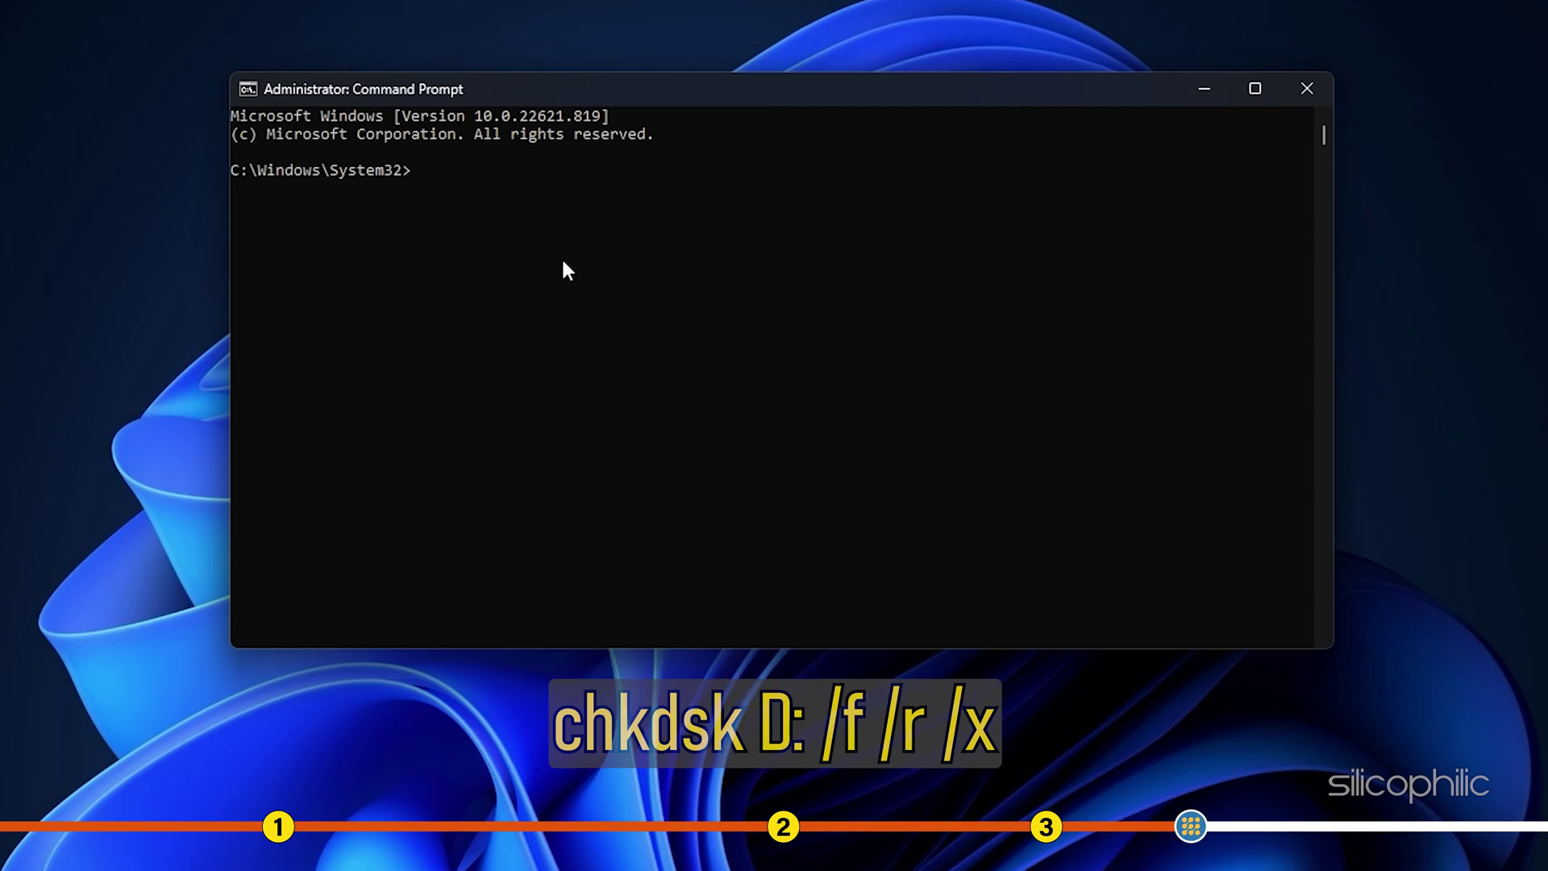
# Run chkdsk D: /f /r, which reports no problems, then type exit.
pyautogui.write('ch')
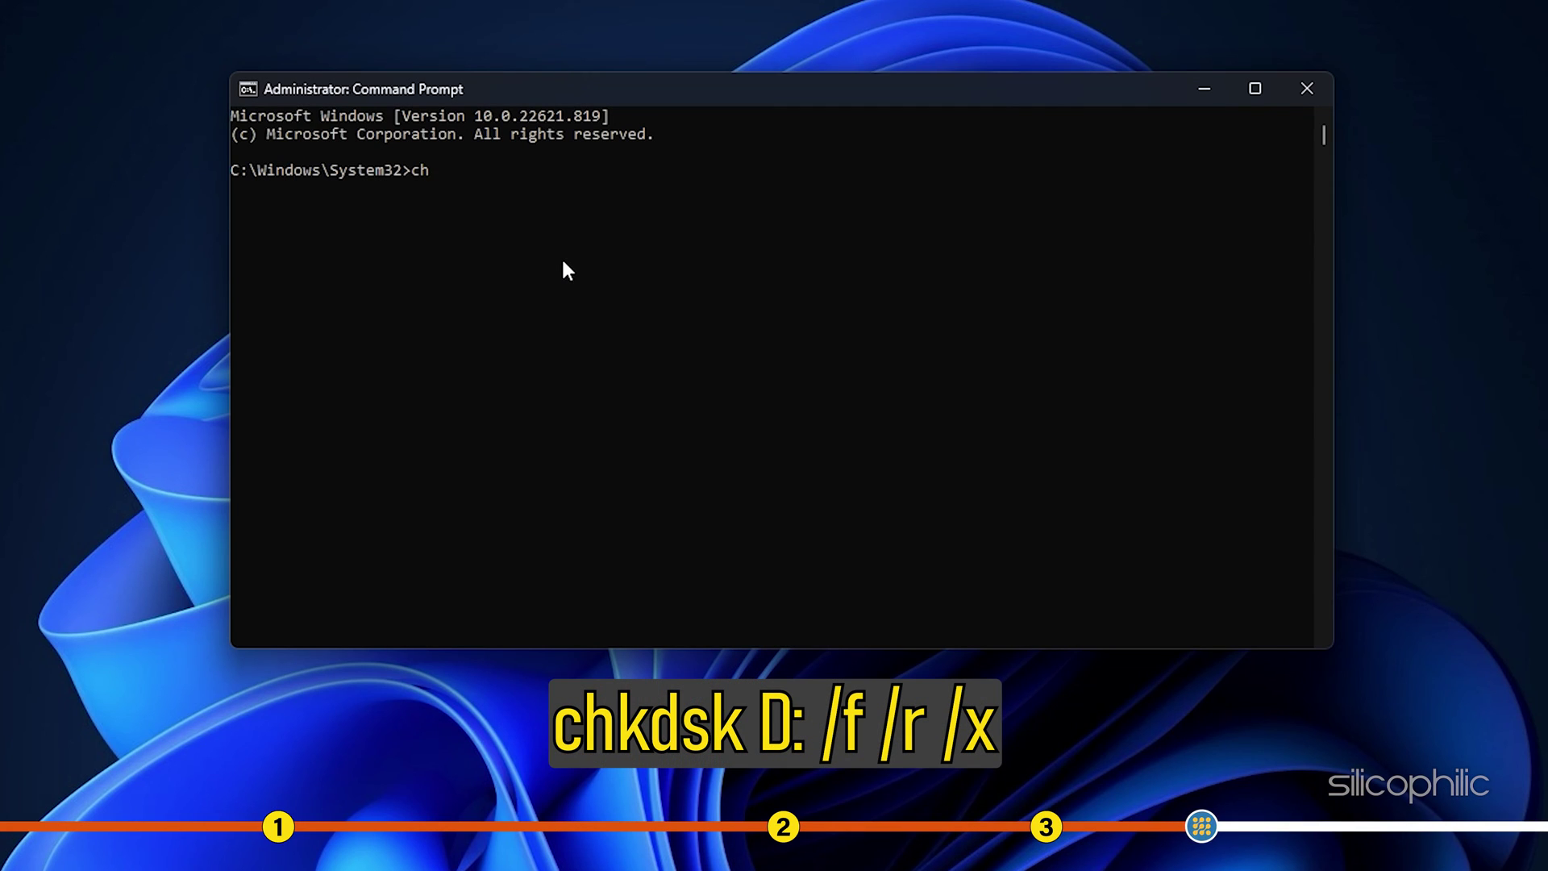
pyautogui.write('kdsk')
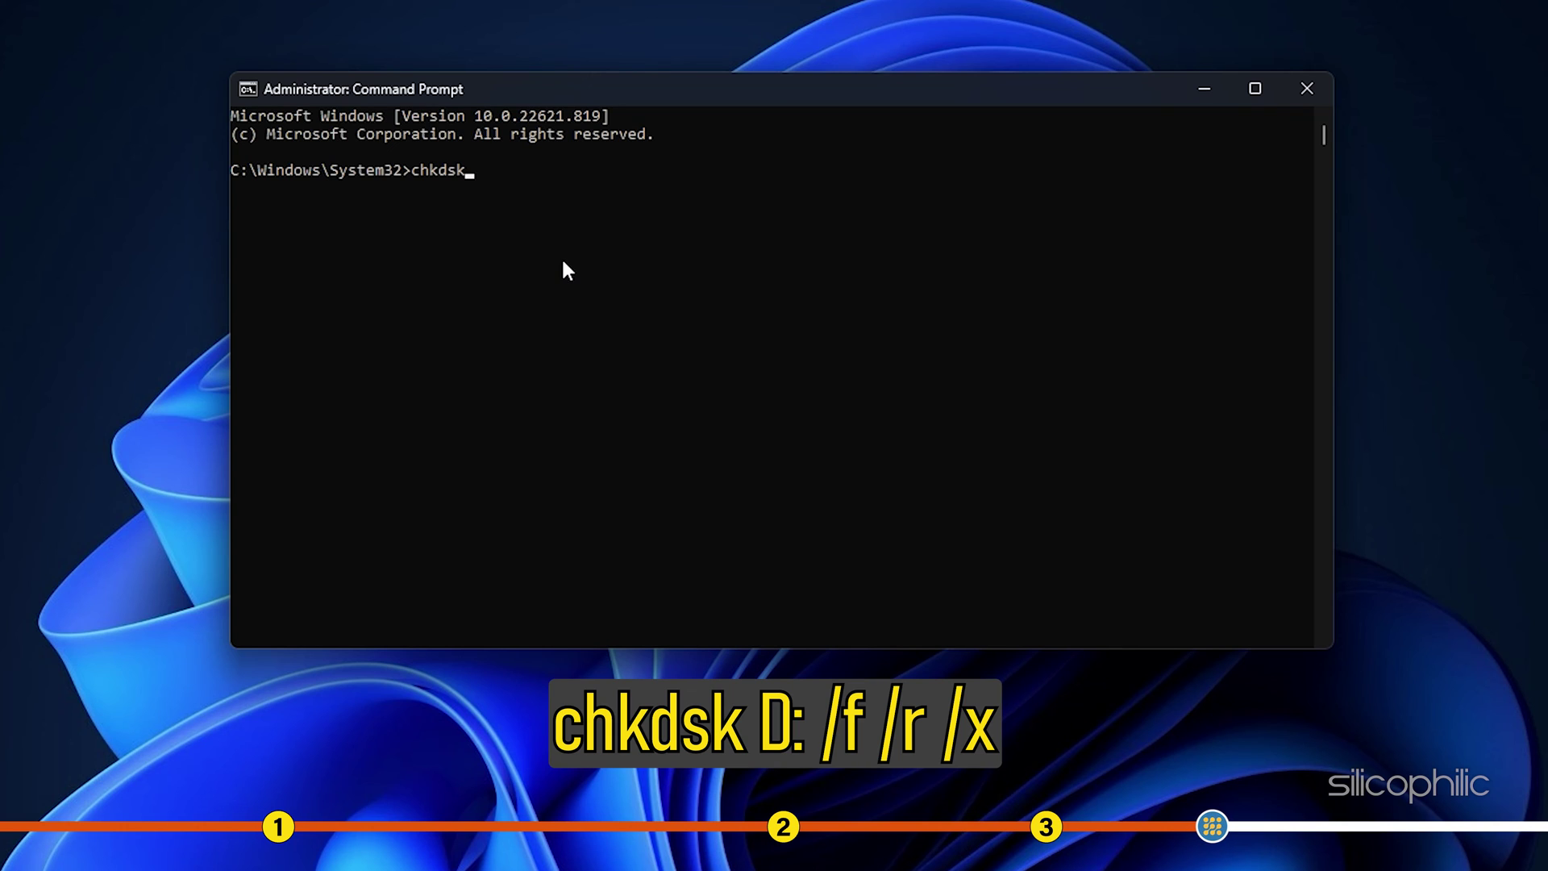
pyautogui.write(' D:')
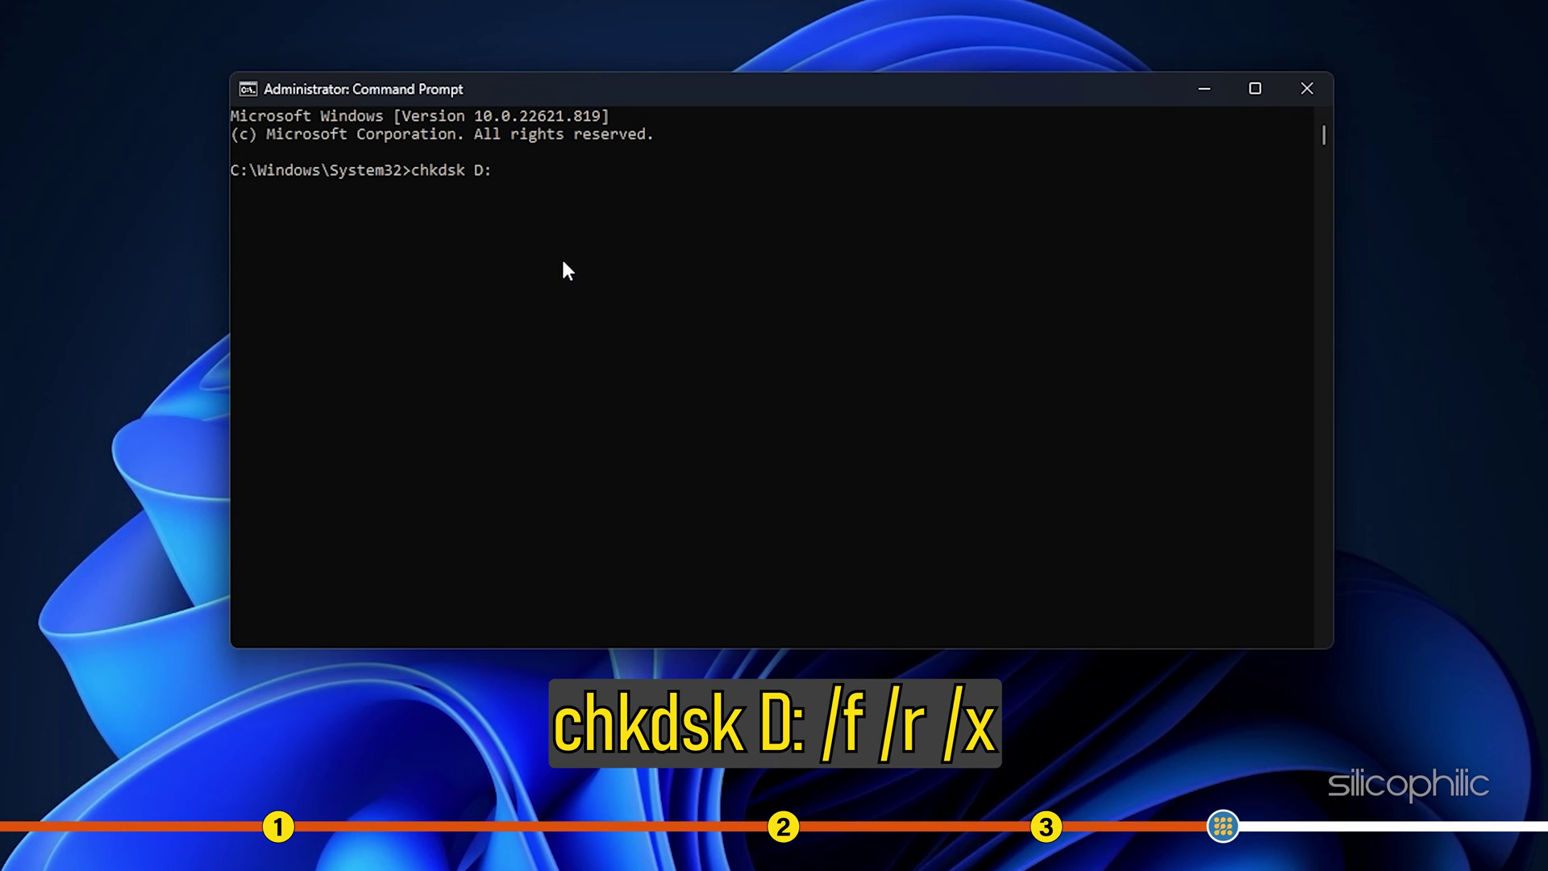
pyautogui.write(' /f ')
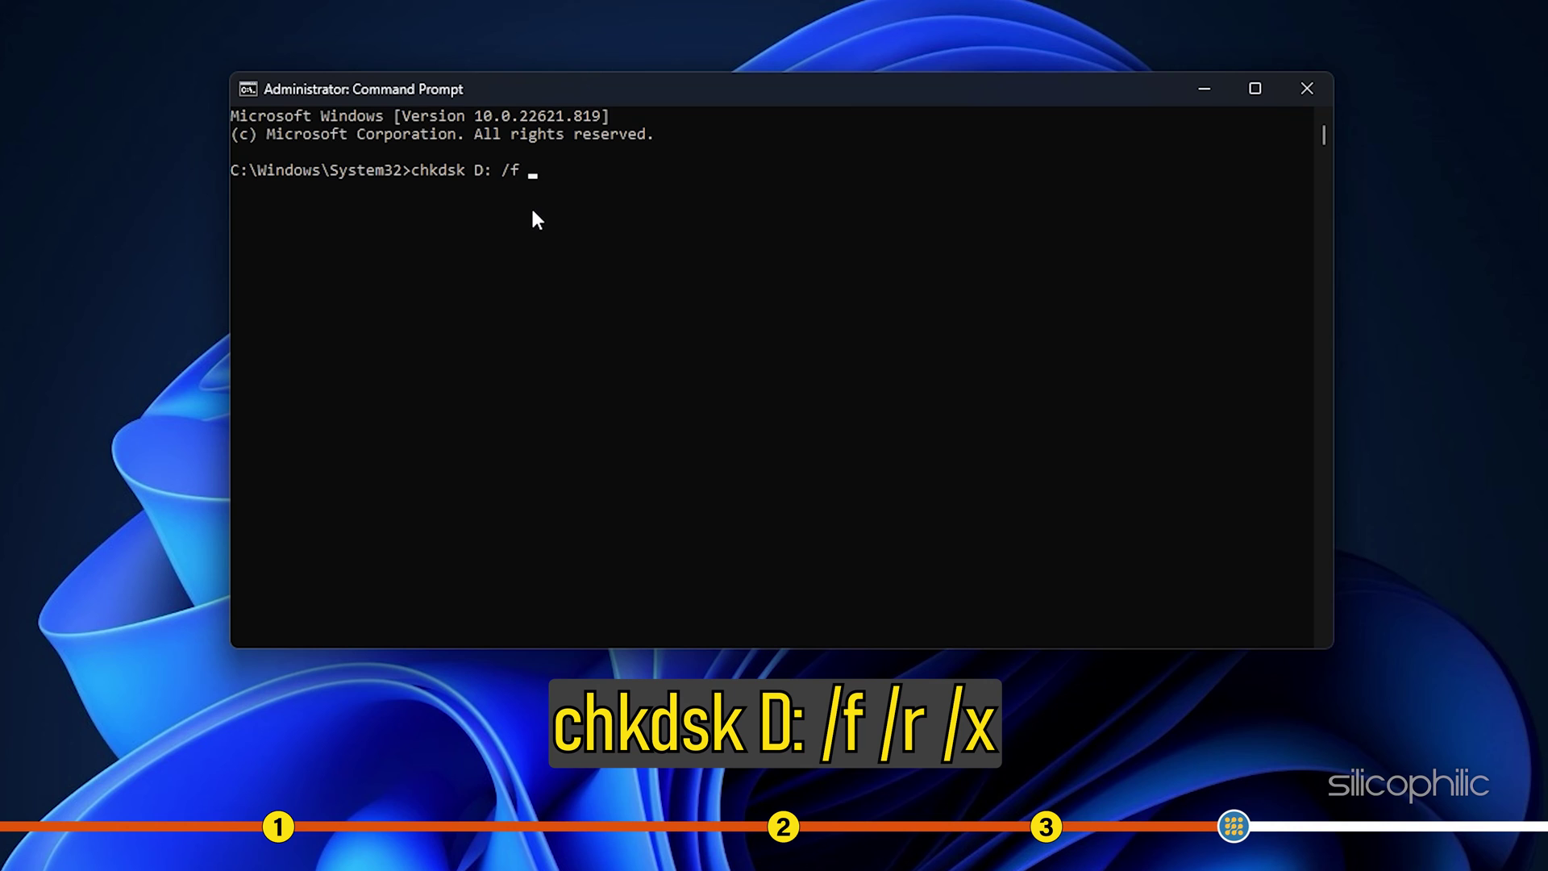
pyautogui.write('/r /x')
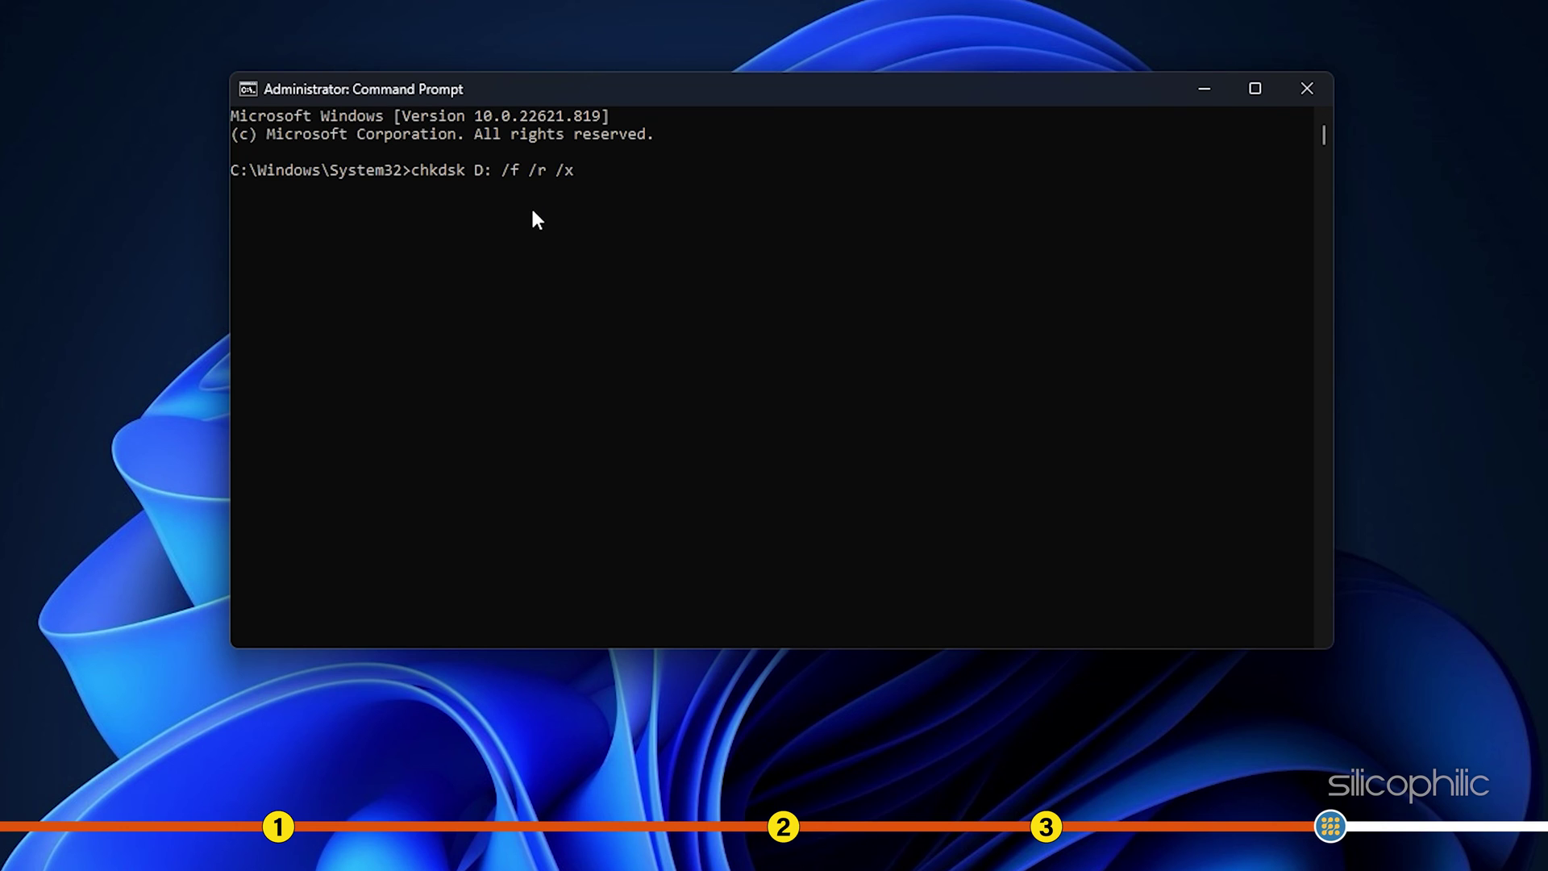
pyautogui.press('Return')
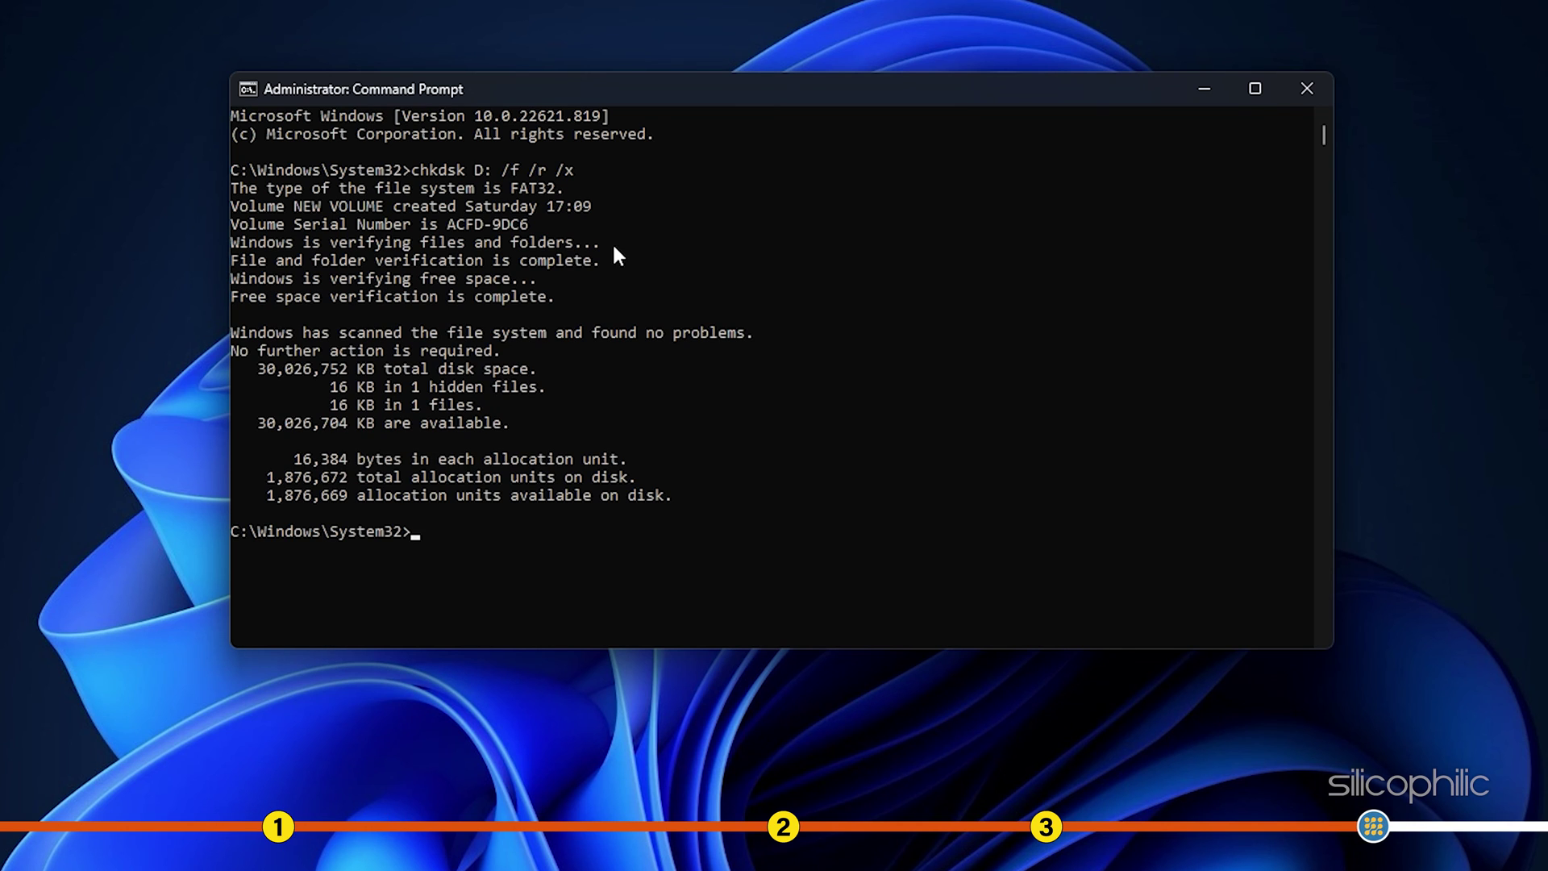
pyautogui.write('exit')
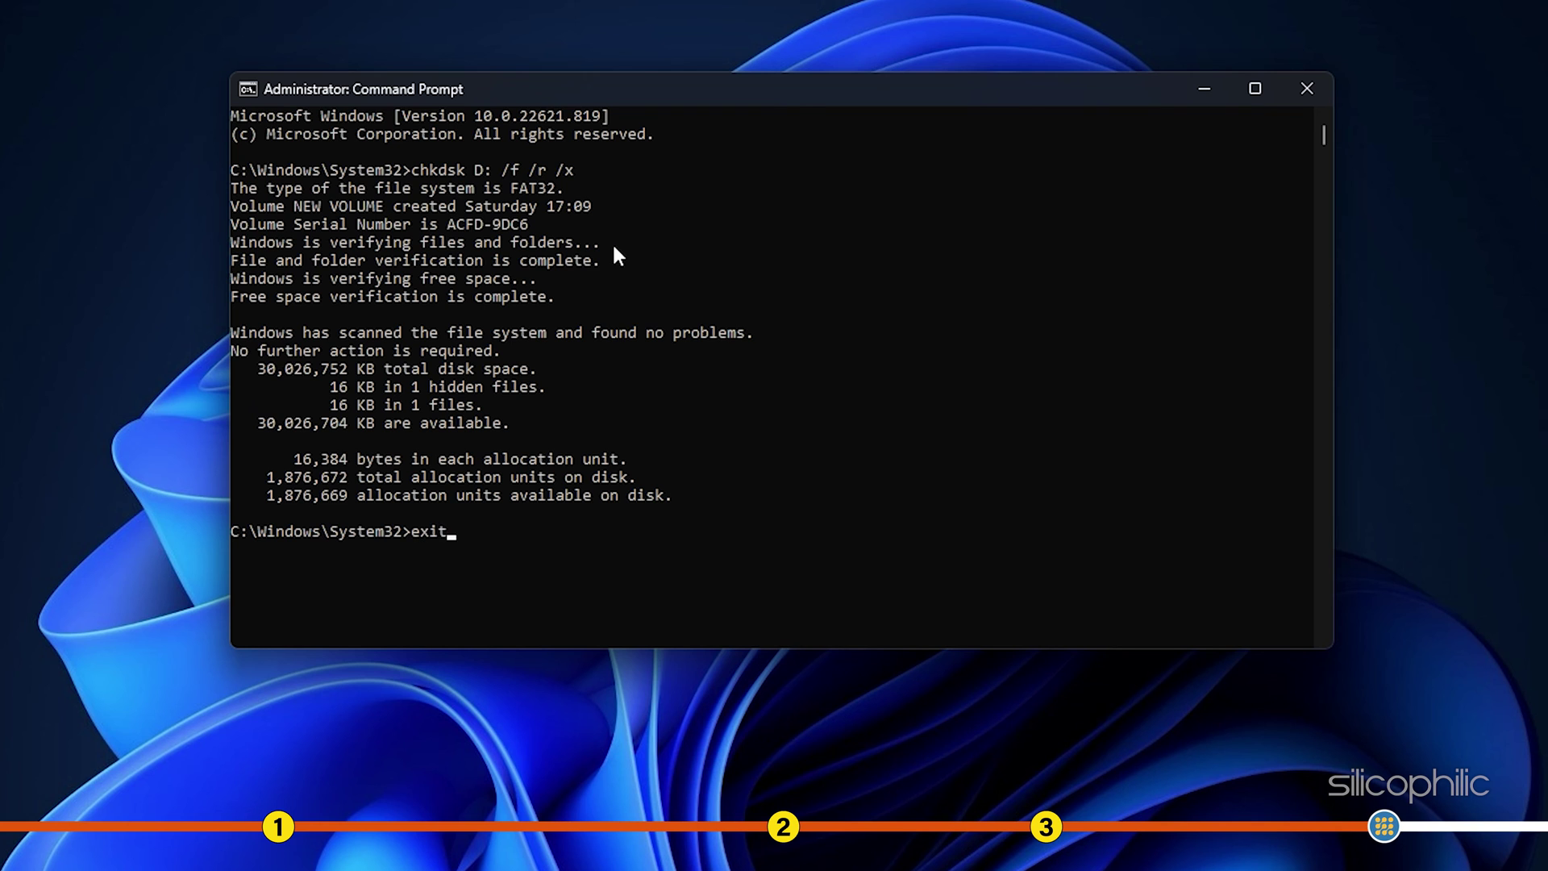